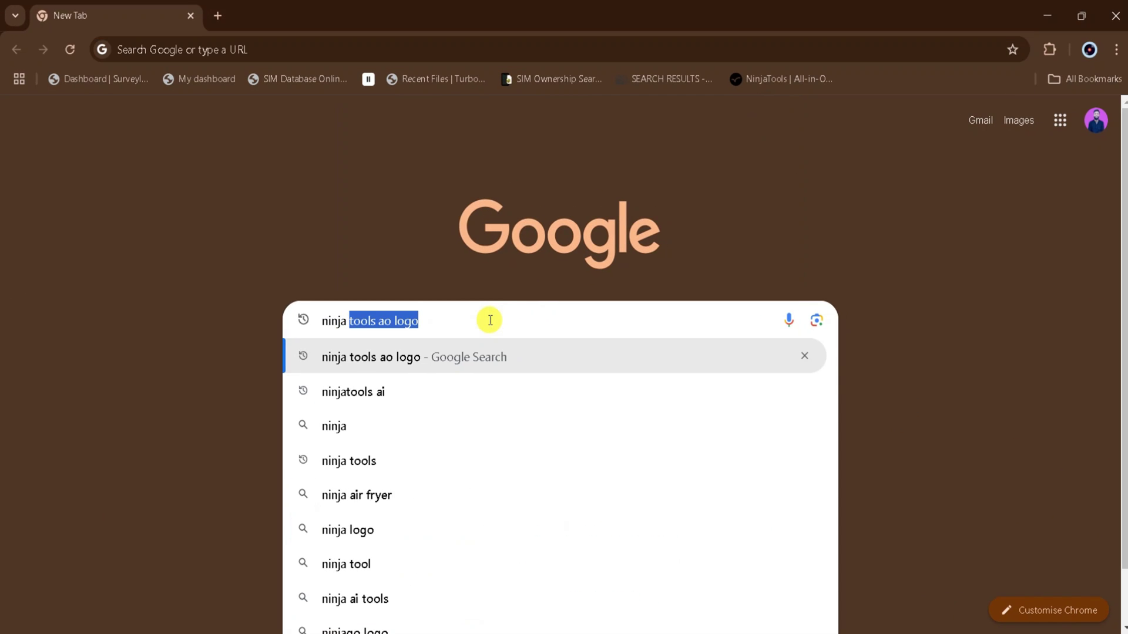
type(" tools ai")
Step: Run the Google search for 'ninja tools ai'
key("Return")
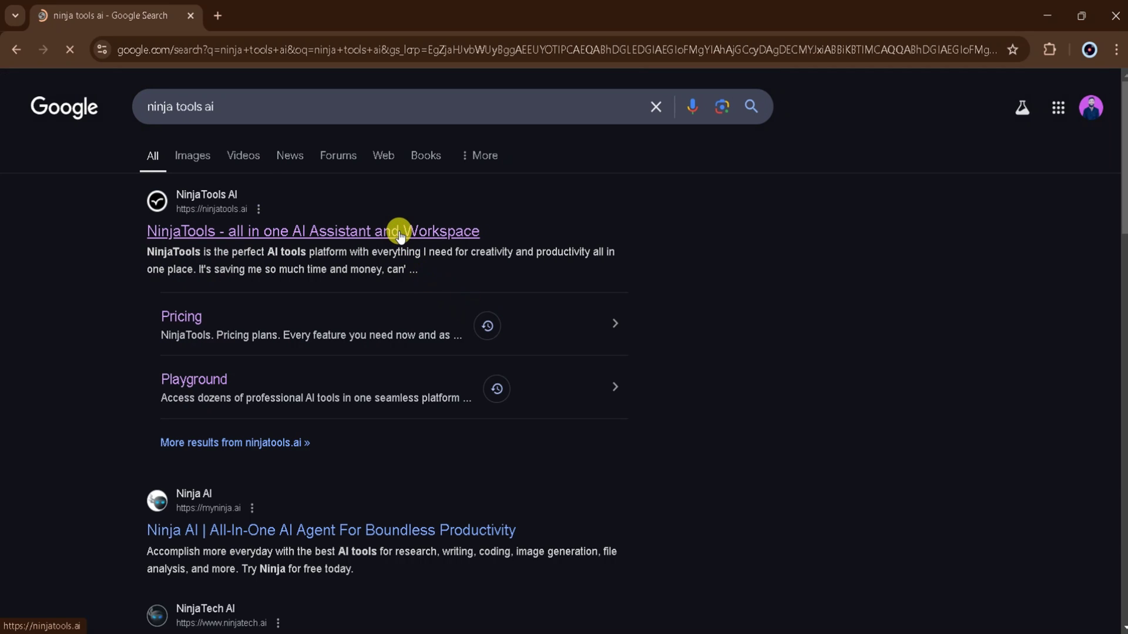
Step: Open the NinjaTools website from the search results
left_click(398, 230)
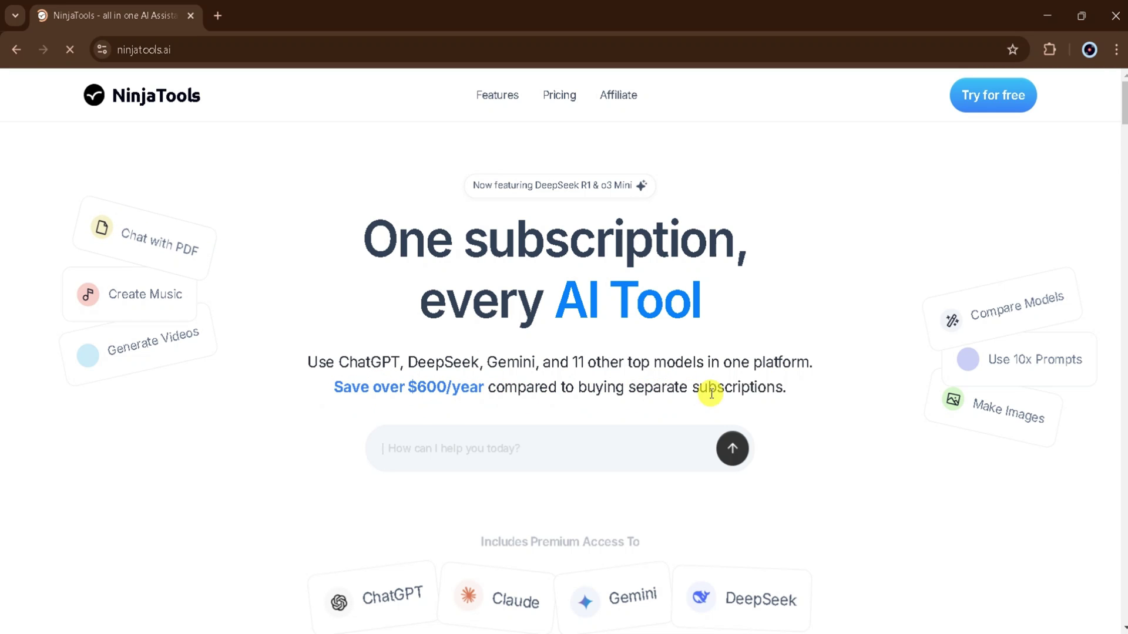
scroll(771, 396, "down", 2)
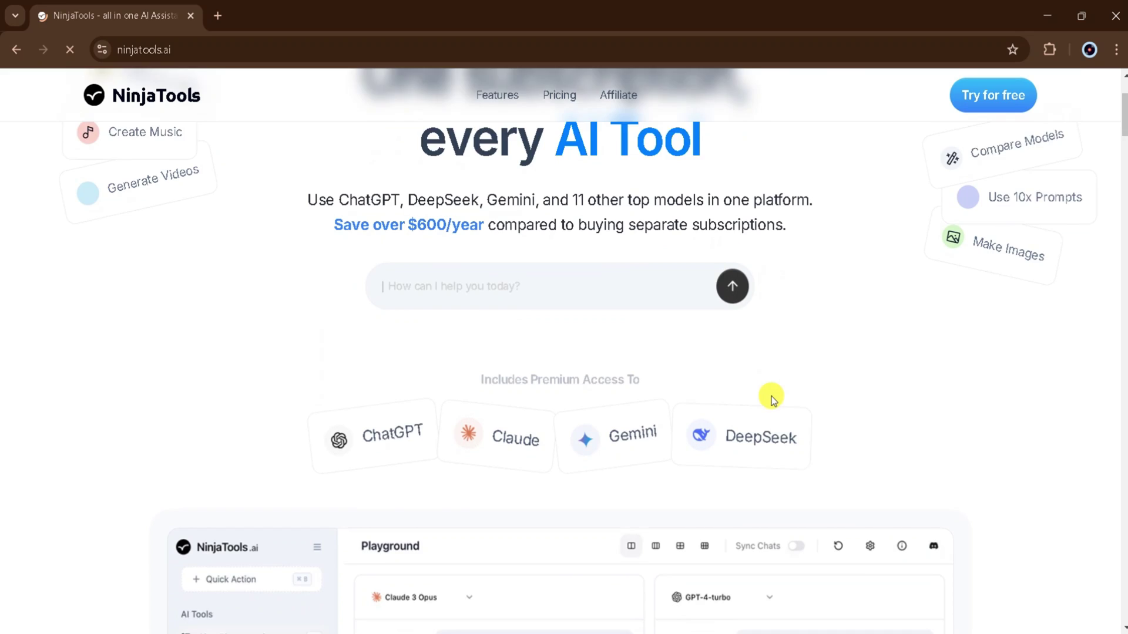
scroll(771, 398, "down", 1)
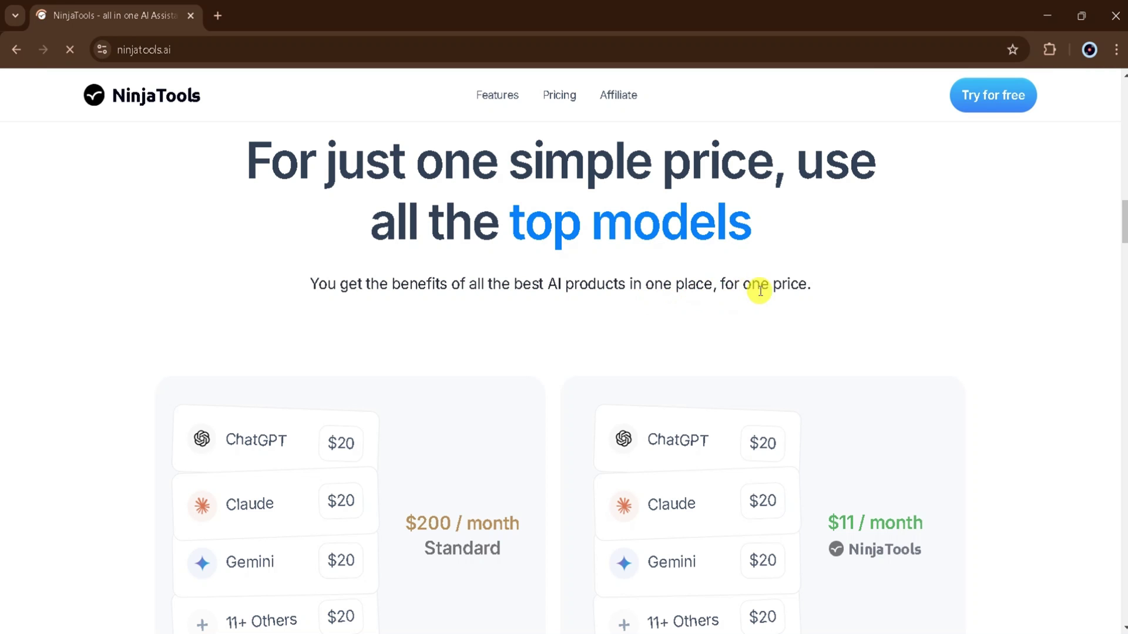
scroll(460, 394, "down", 1)
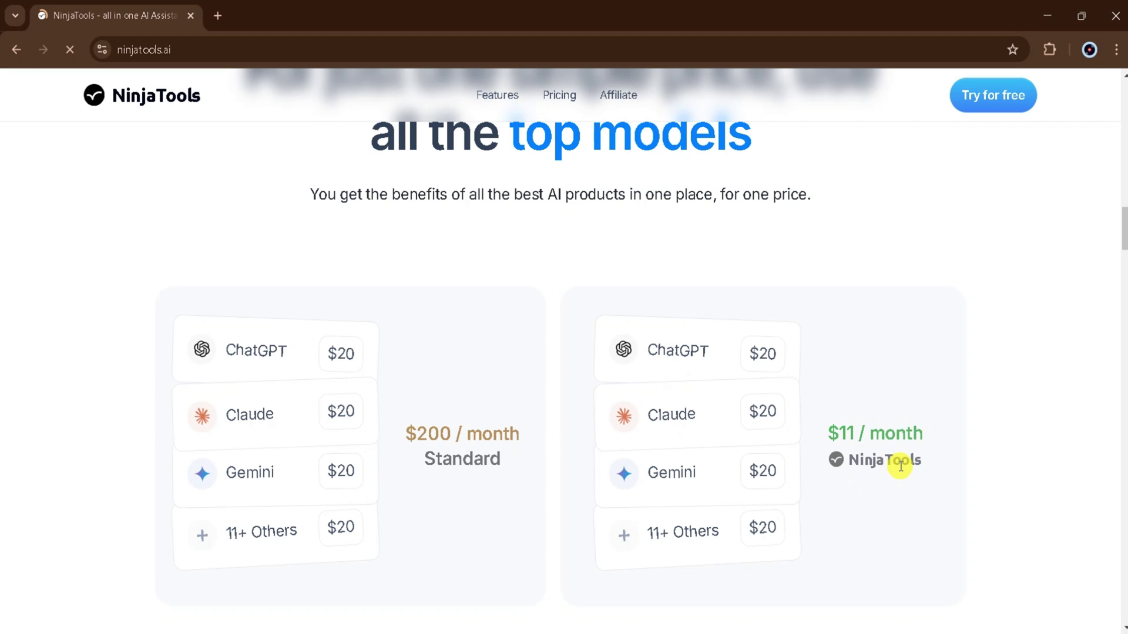
scroll(900, 465, "down", 1)
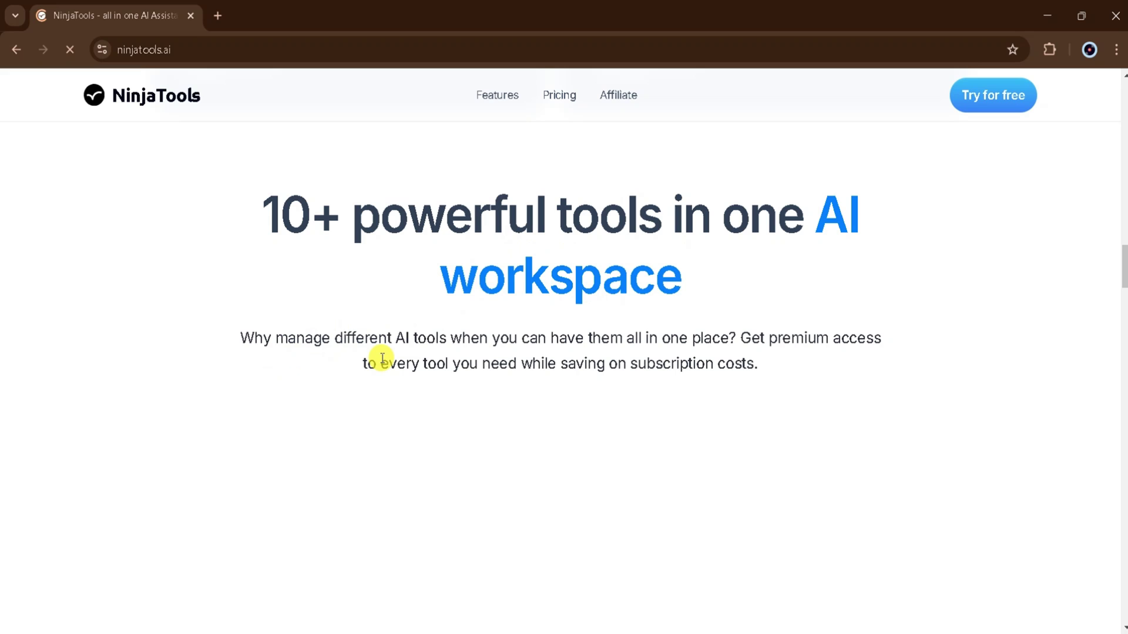
scroll(381, 359, "down", 2)
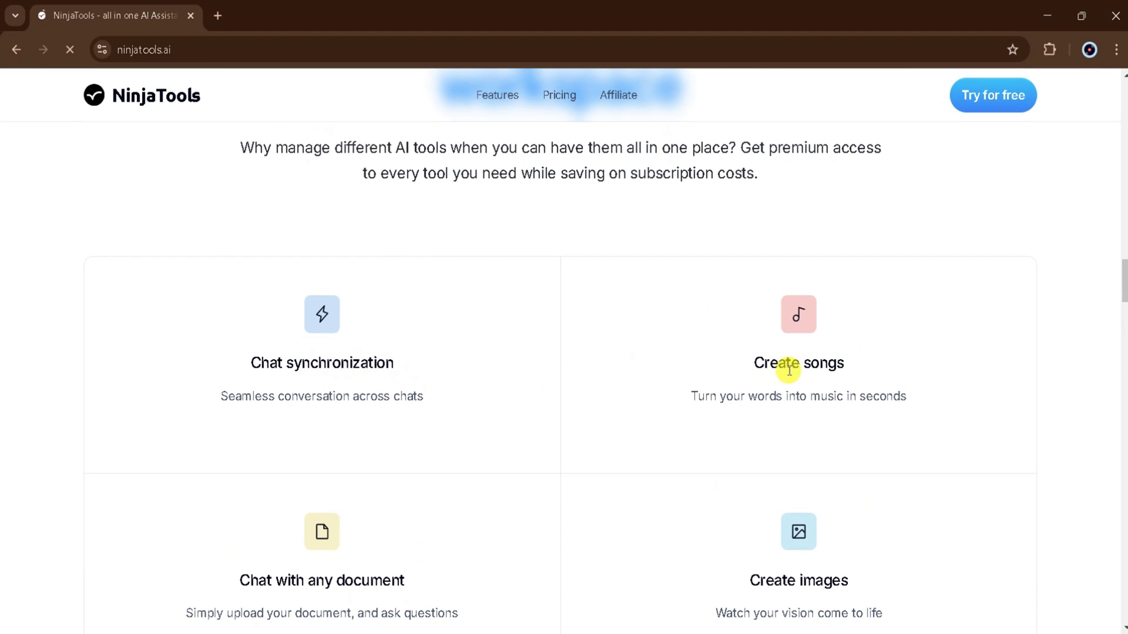
scroll(828, 363, "down", 3)
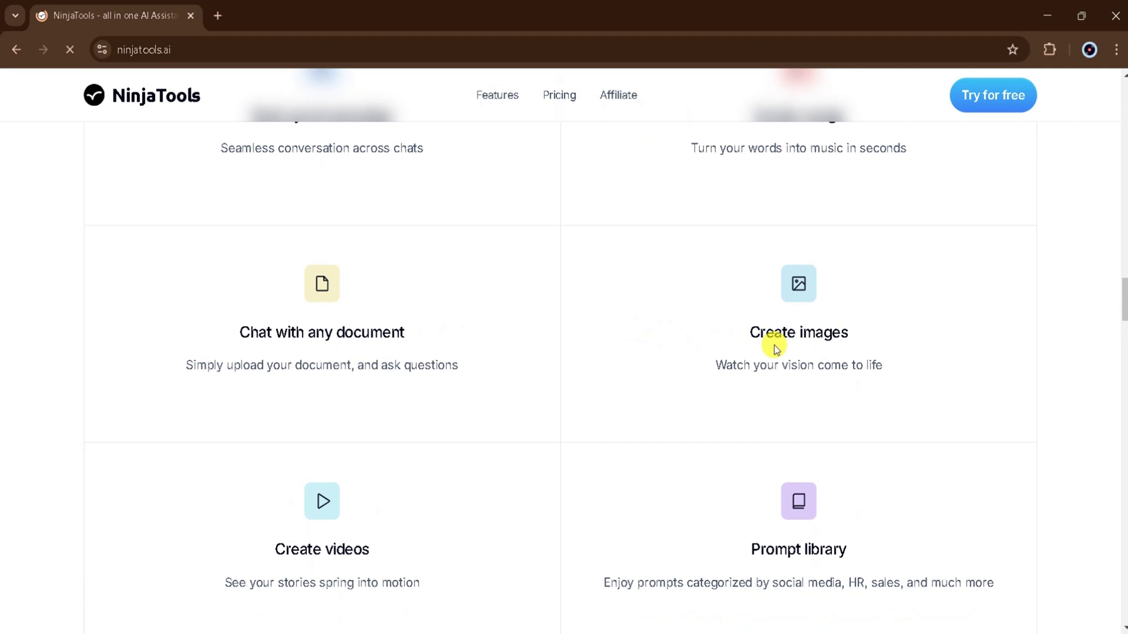
scroll(449, 547, "down", 3)
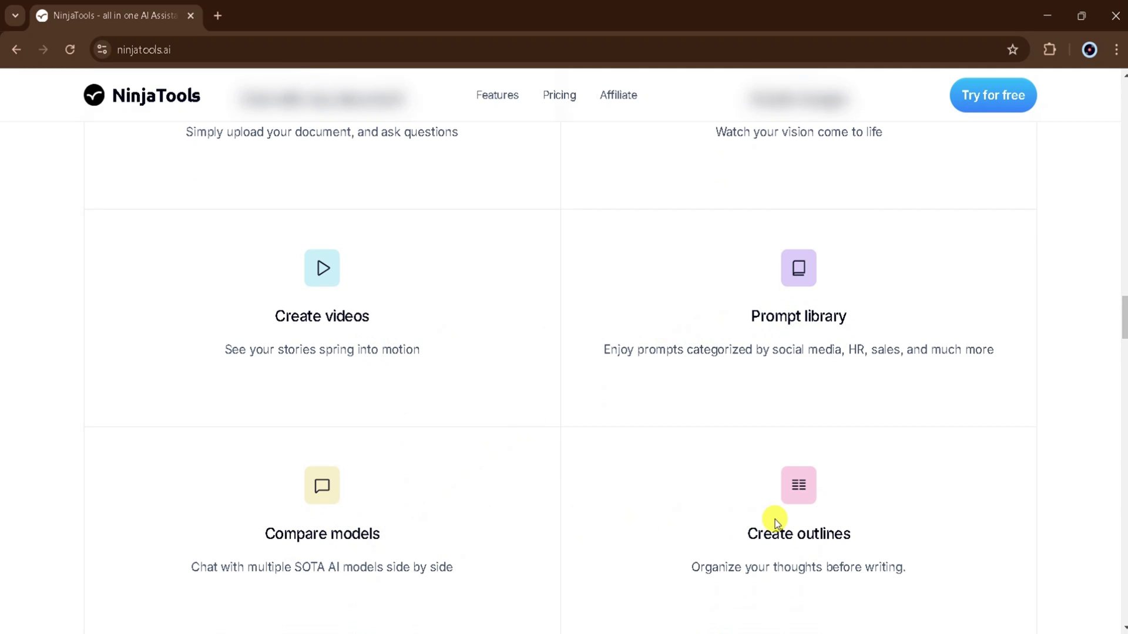
scroll(774, 519, "down", 3)
scroll(774, 519, "down", 3)
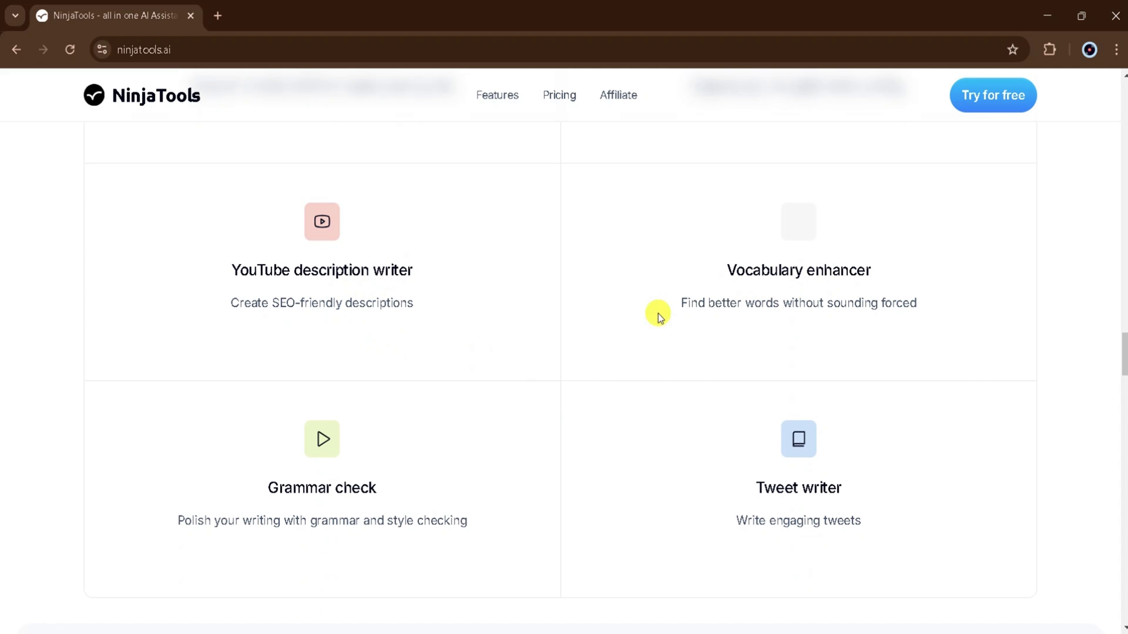
scroll(784, 461, "down", 4)
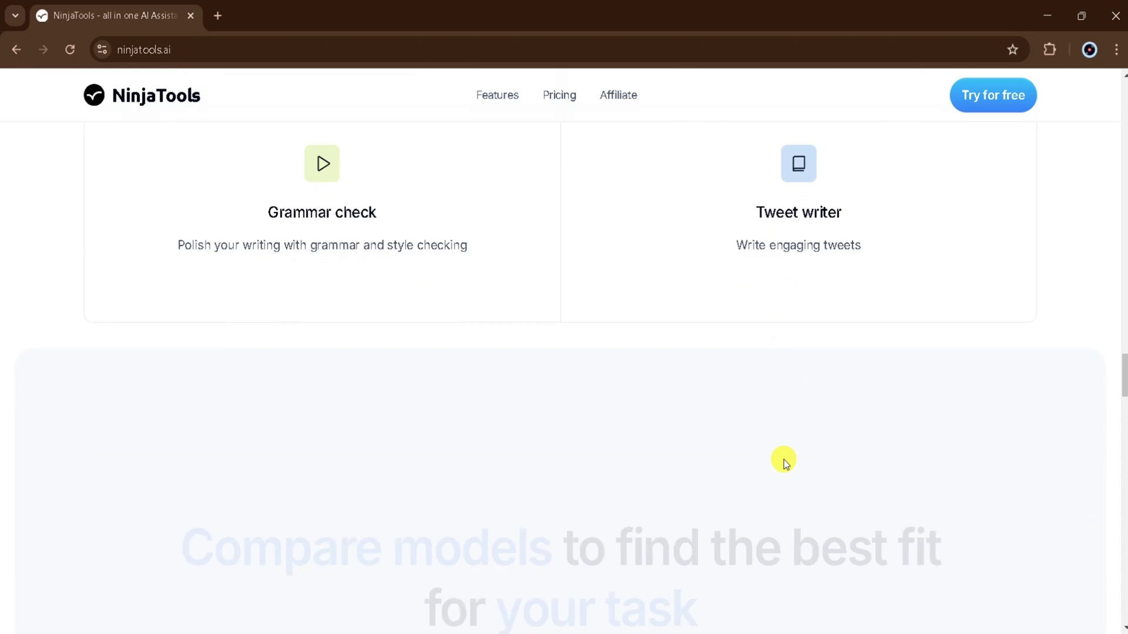
scroll(784, 460, "down", 5)
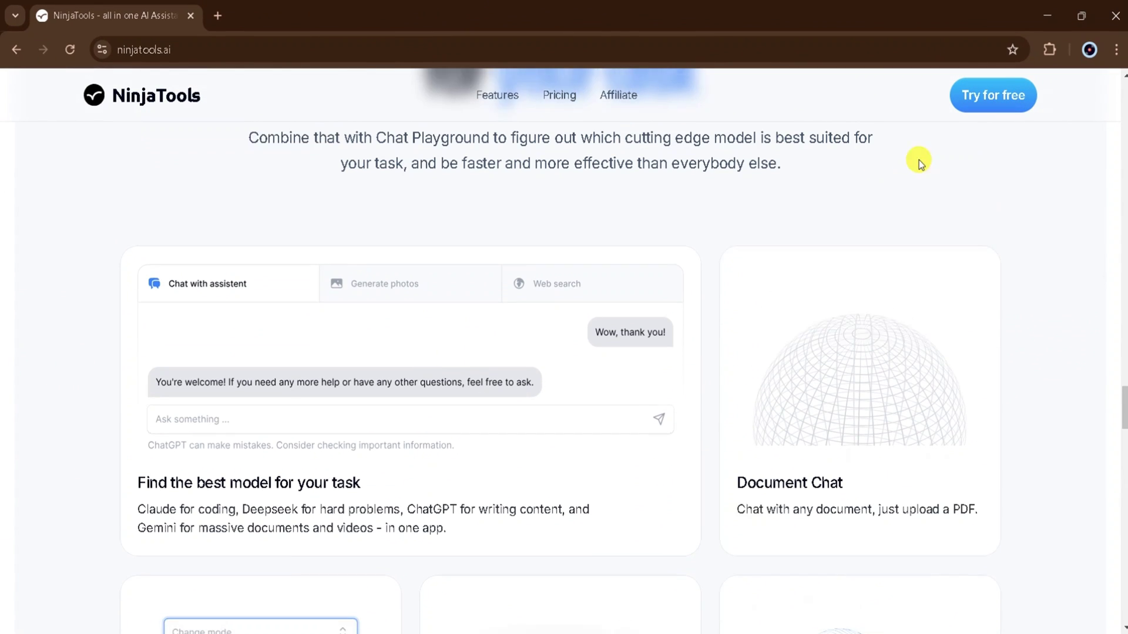
Step: Start NinjaTools for free and expand the '12 More Models' list in the Playground sidebar
left_click(981, 106)
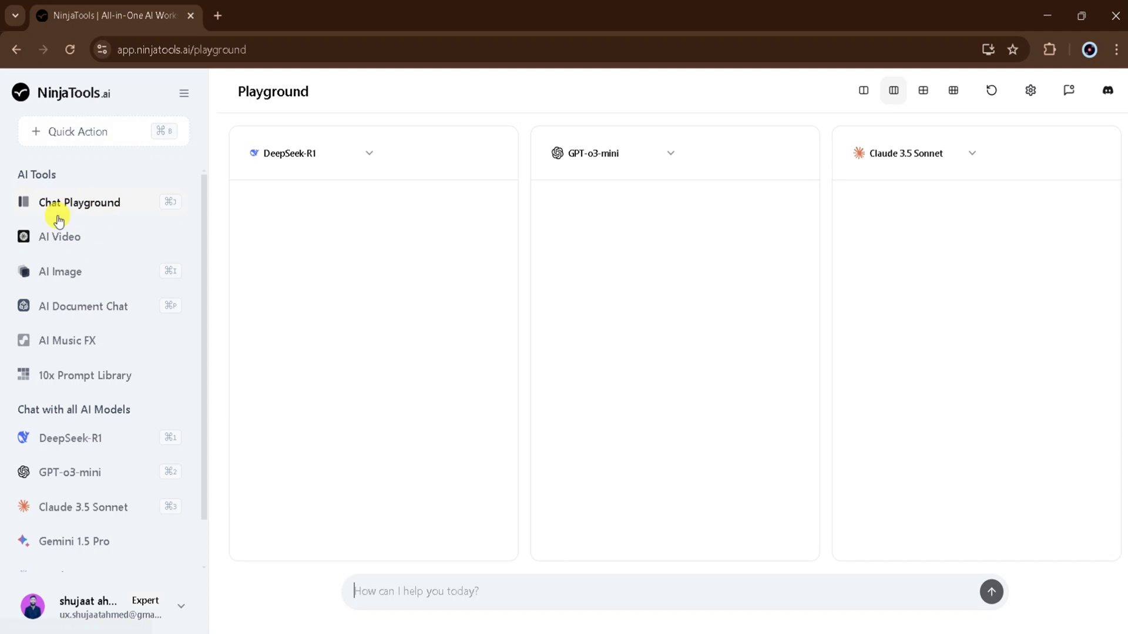
scroll(58, 238, "down", 1)
scroll(57, 239, "up", 1)
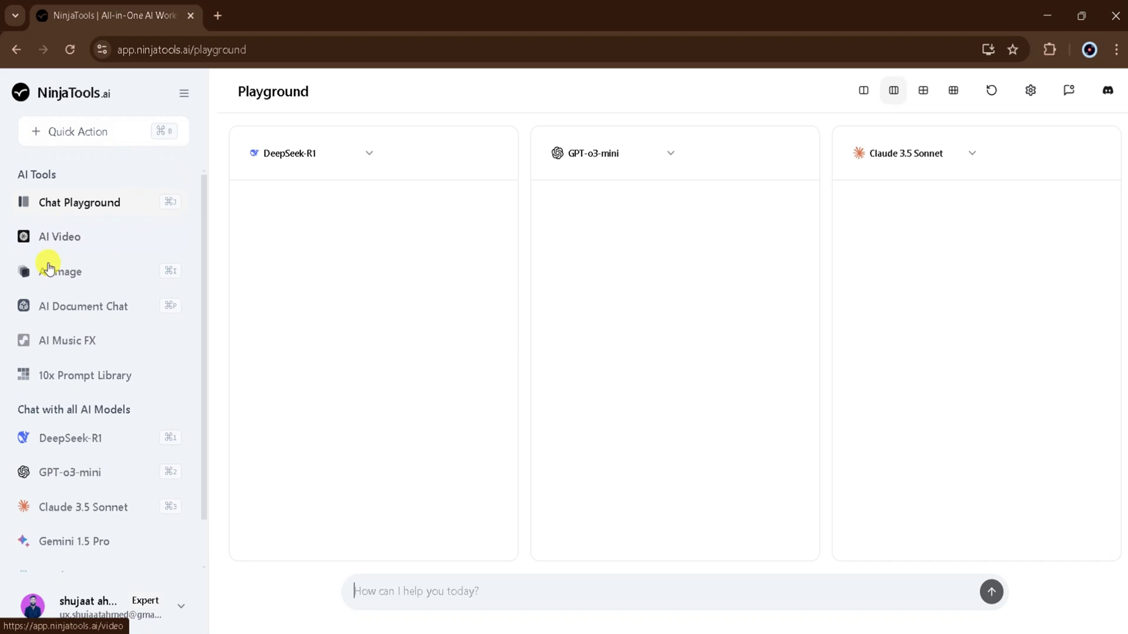
scroll(54, 291, "down", 1)
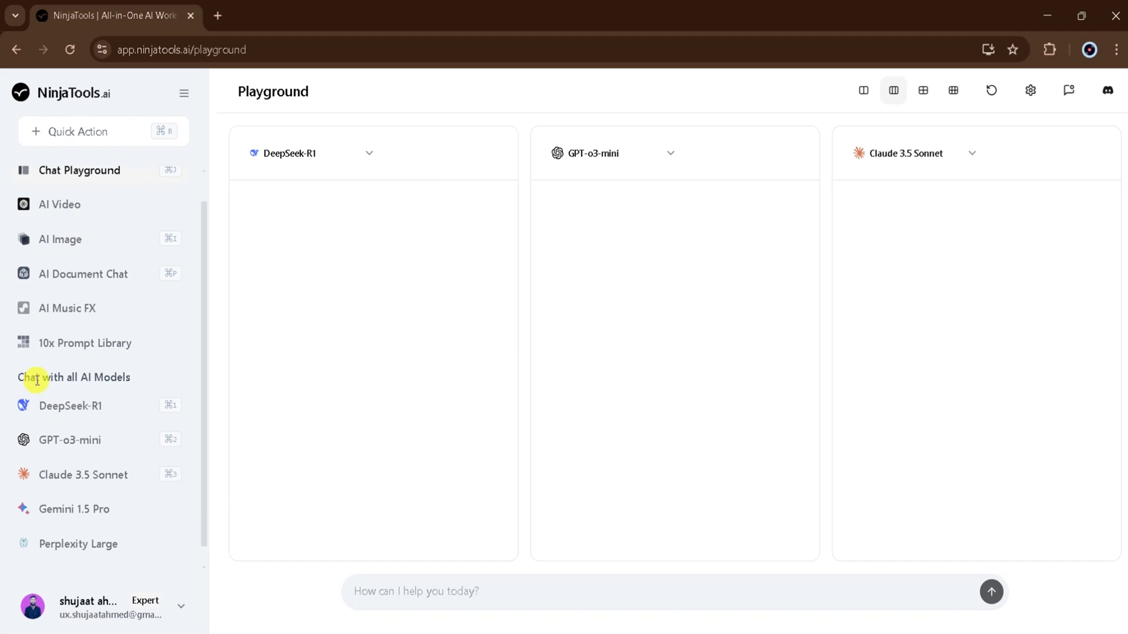
scroll(123, 381, "down", 1)
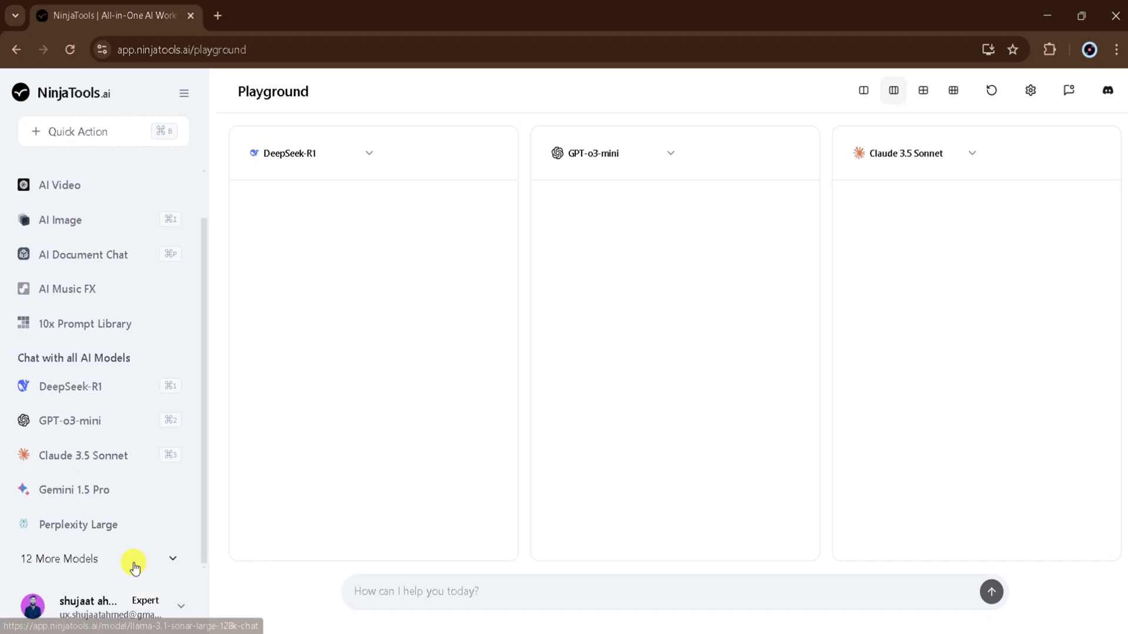
left_click(128, 558)
scroll(137, 509, "down", 3)
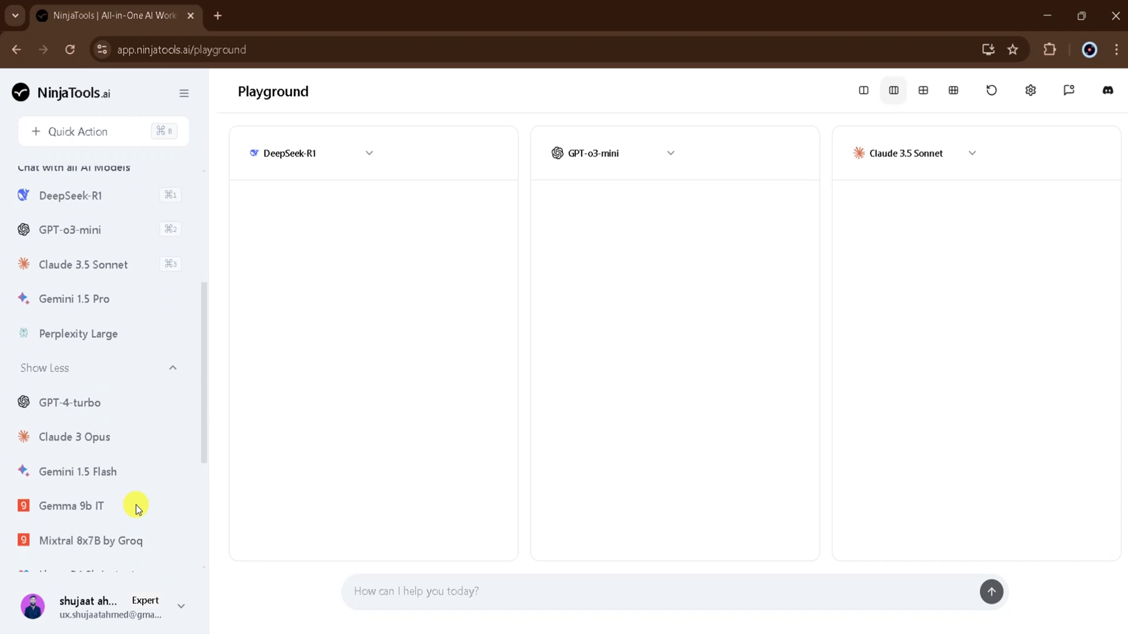
scroll(106, 441, "down", 1)
scroll(62, 382, "down", 1)
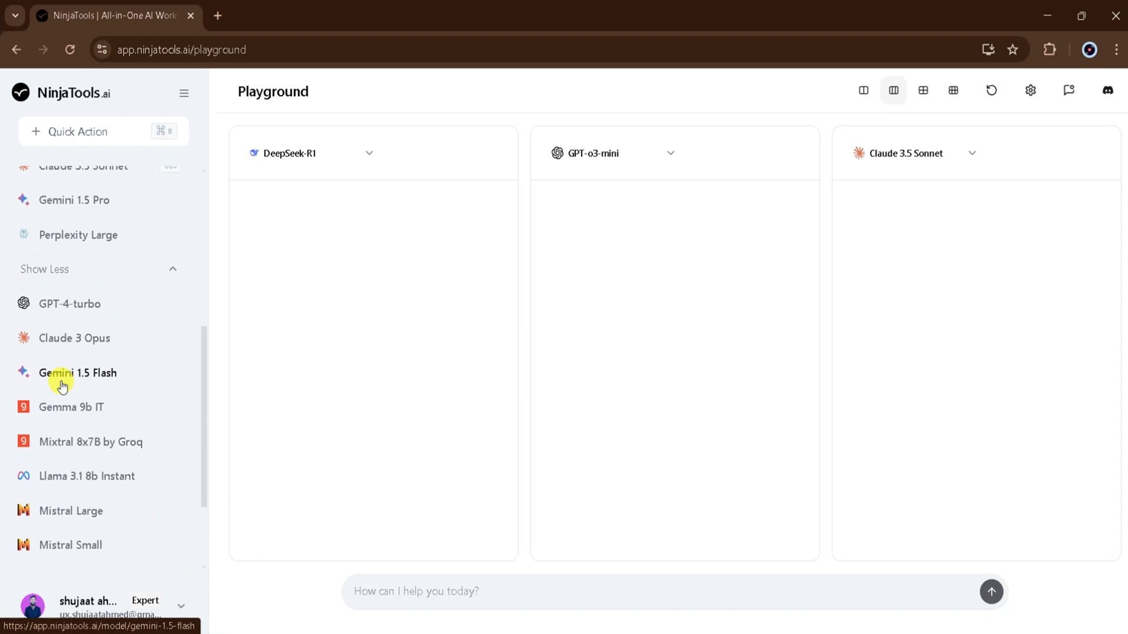
scroll(62, 383, "down", 1)
scroll(62, 383, "down", 1)
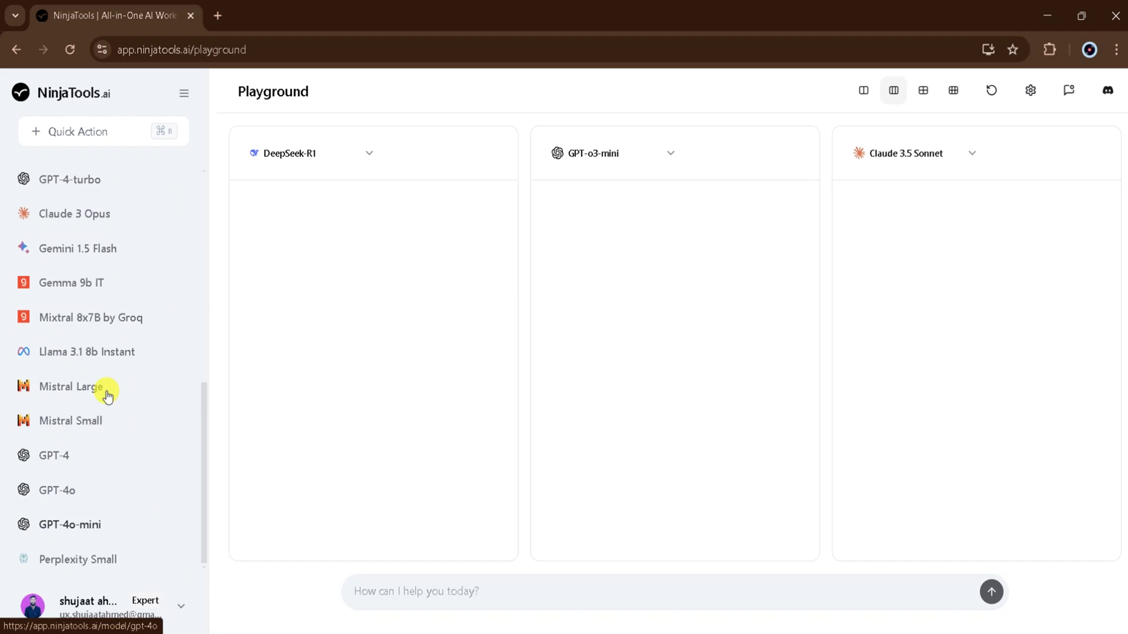
scroll(106, 371, "up", 3)
scroll(113, 362, "up", 3)
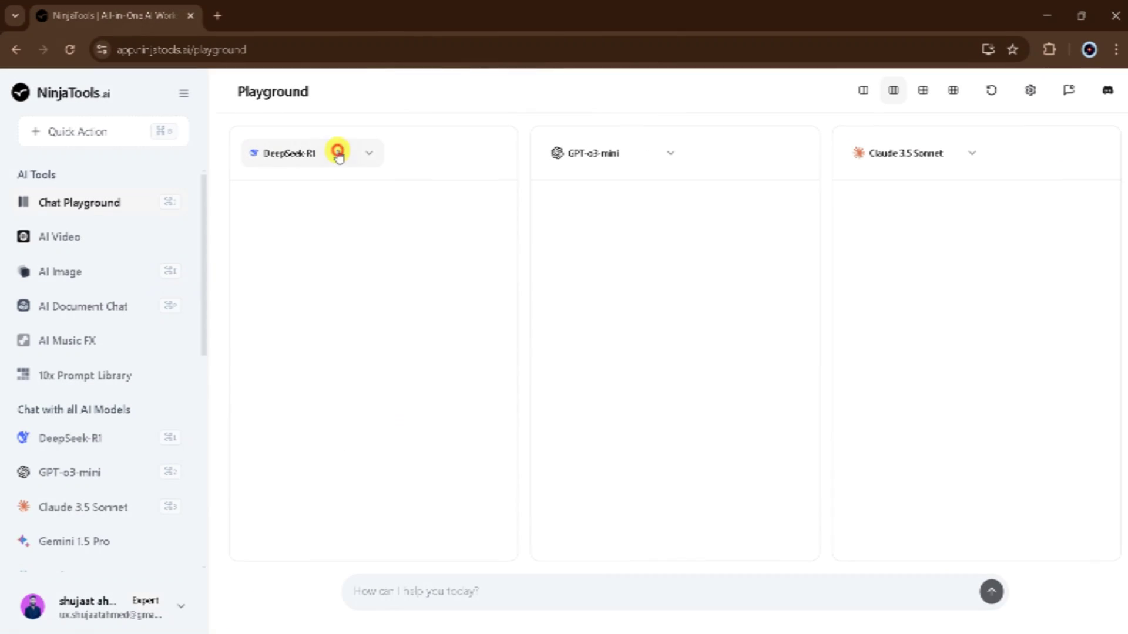
Step: Browse the DeepSeek-R1 panel's model picker unchanged and try the four- and six-panel chat layouts
left_click(338, 153)
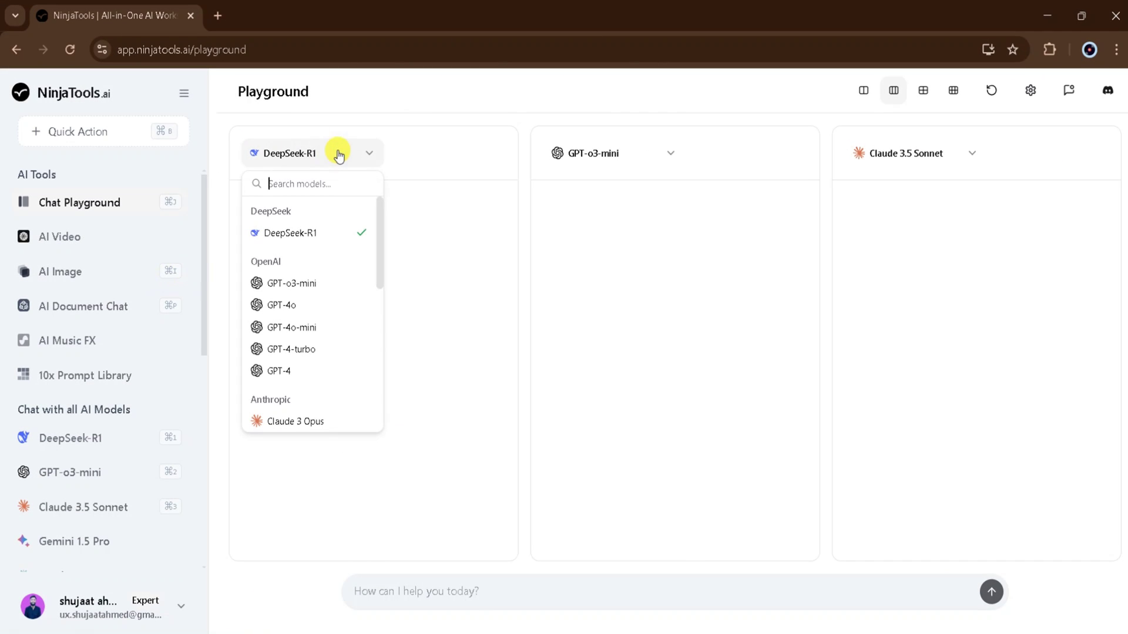
scroll(297, 271, "down", 2)
scroll(297, 271, "down", 2)
scroll(297, 271, "down", 2)
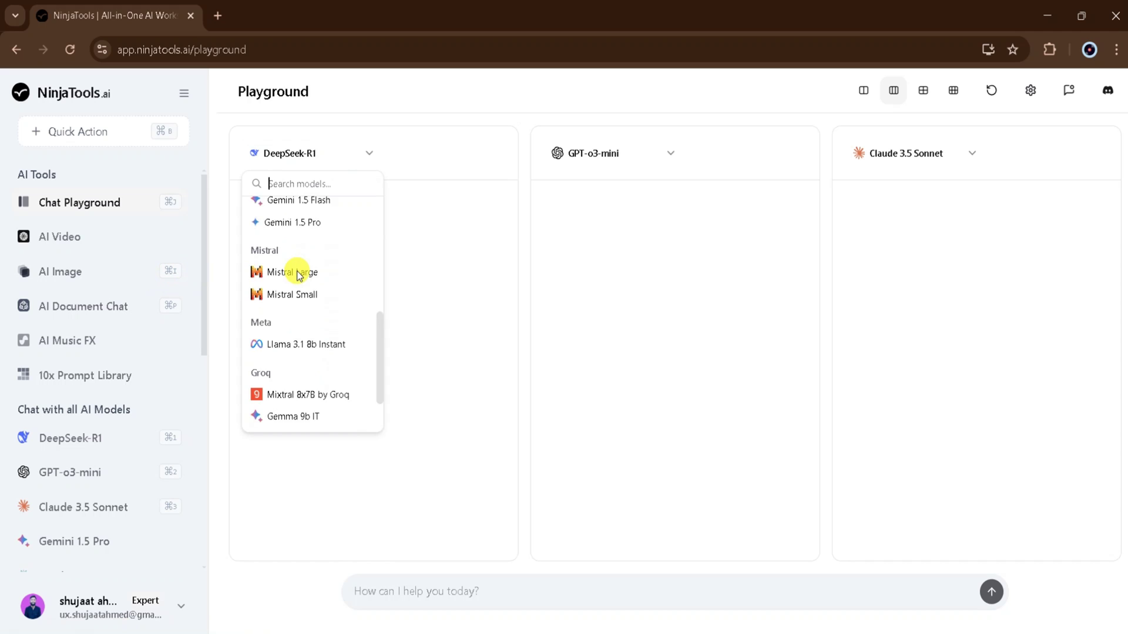
scroll(297, 271, "down", 2)
scroll(297, 271, "up", 2)
scroll(297, 270, "up", 4)
scroll(297, 271, "up", 3)
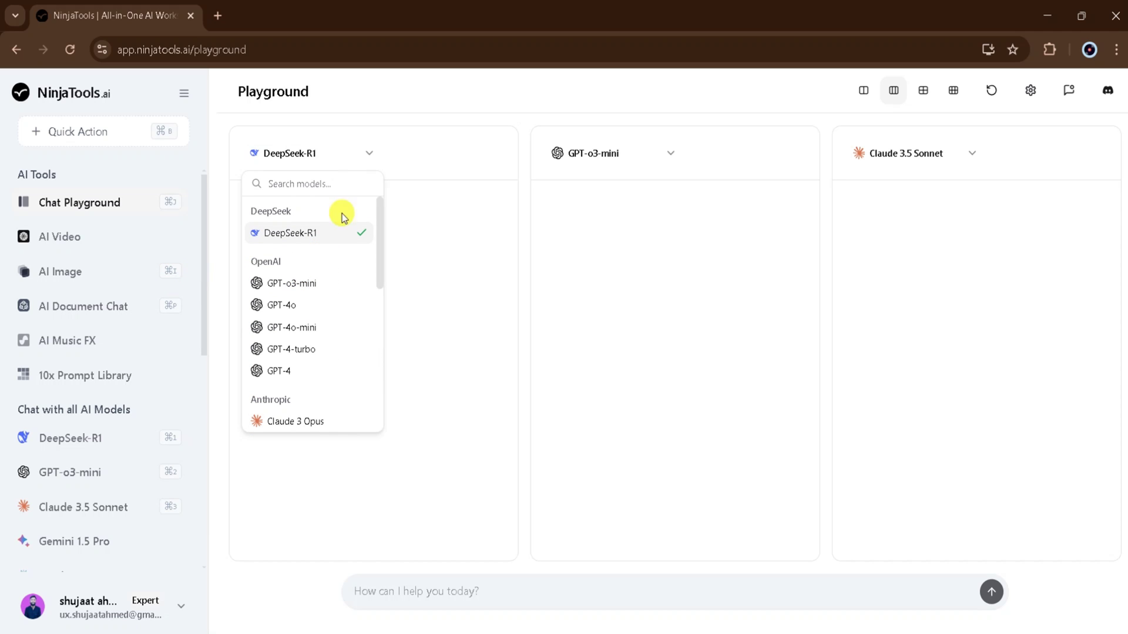
left_click(452, 105)
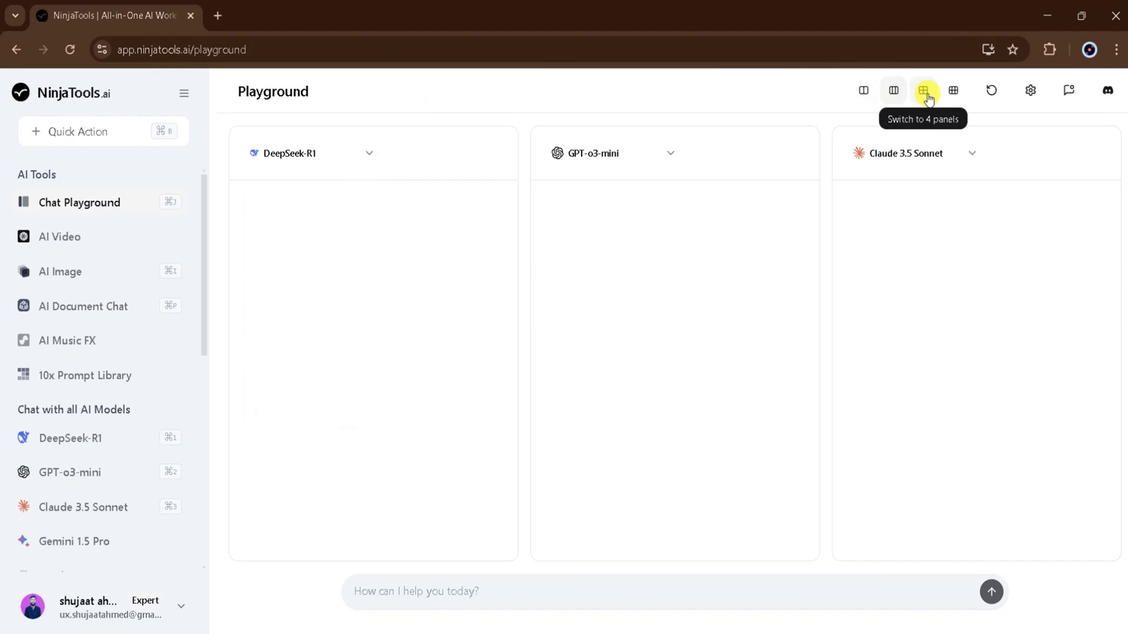
left_click(922, 90)
left_click(894, 91)
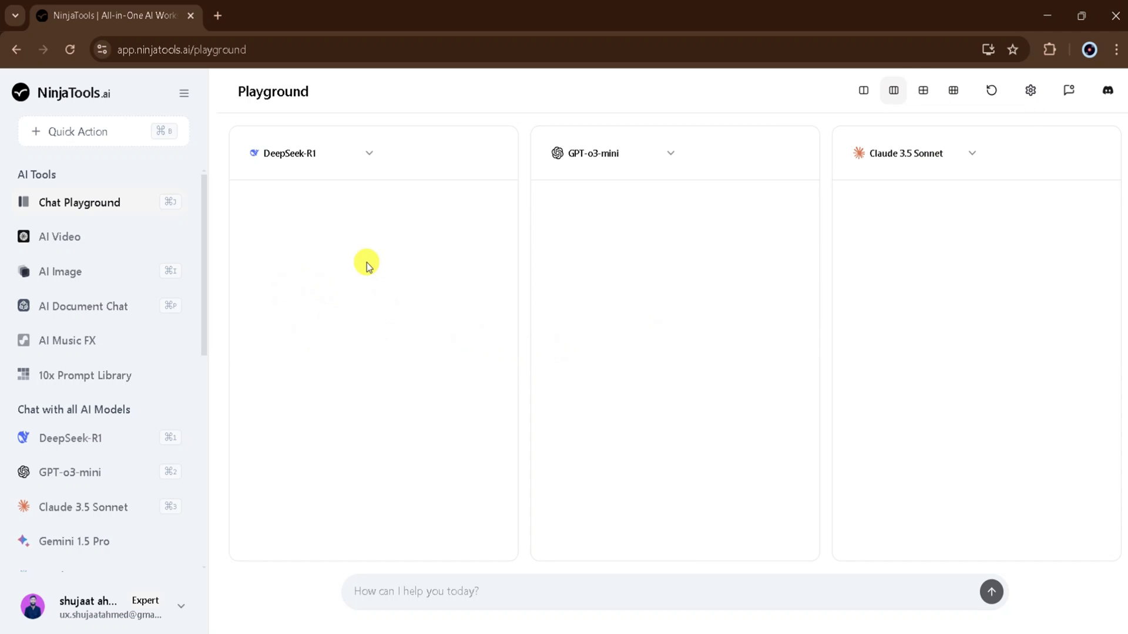
Step: Send the 300-word essay prompt on AI in academic research to all three models, then go to AI Video
left_click(426, 590)
type("write 300 word essay ")
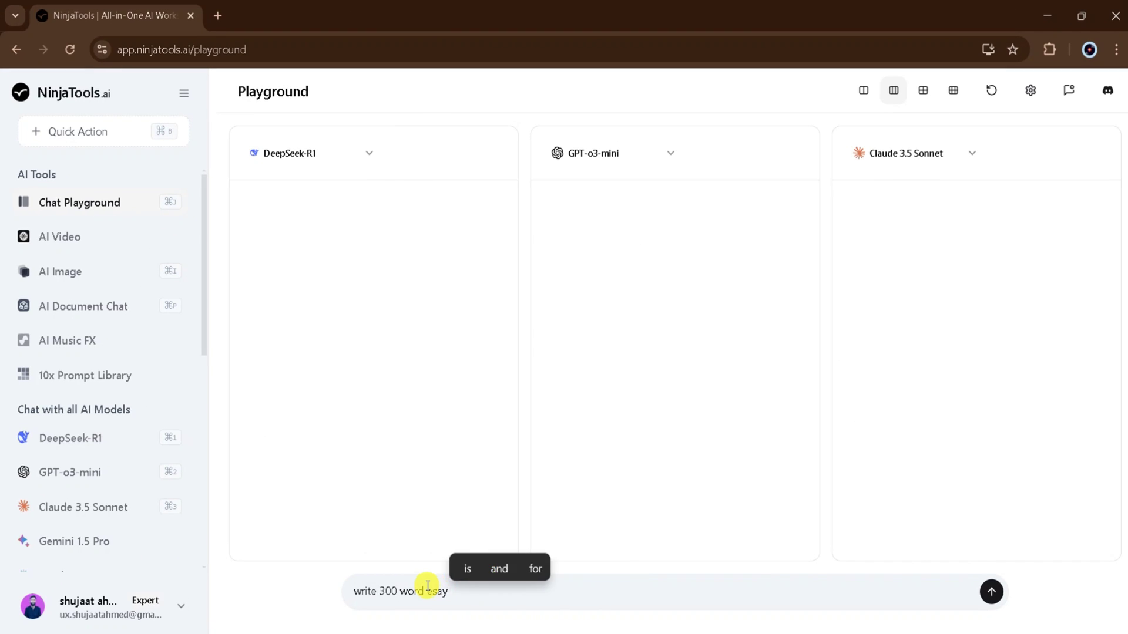
type("around \"impa\"")
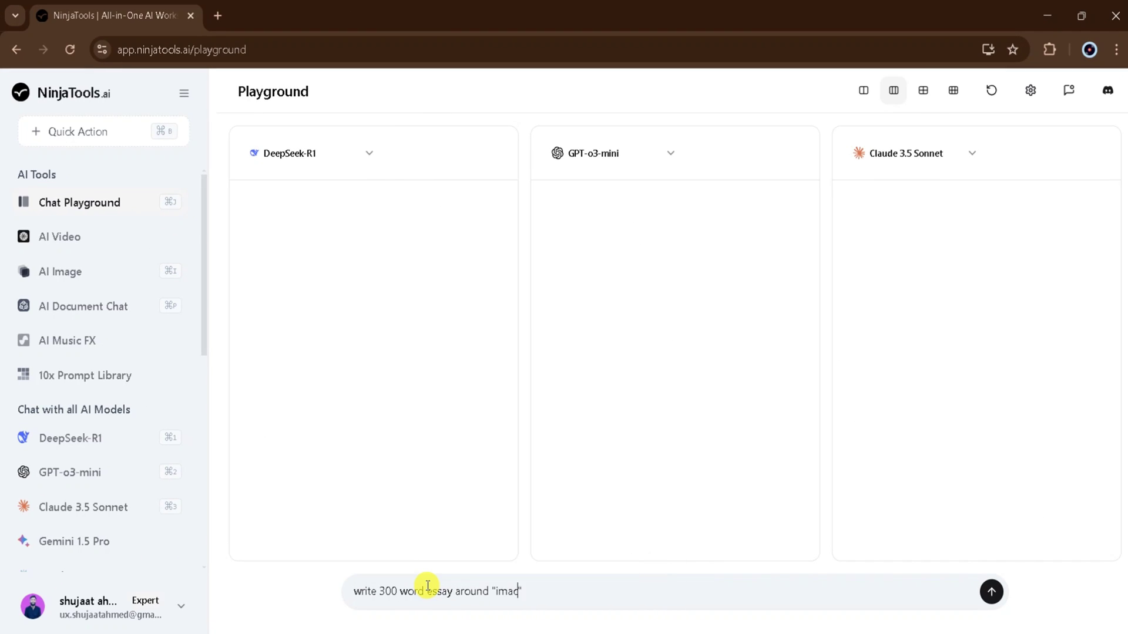
type("ct of ai on ac")
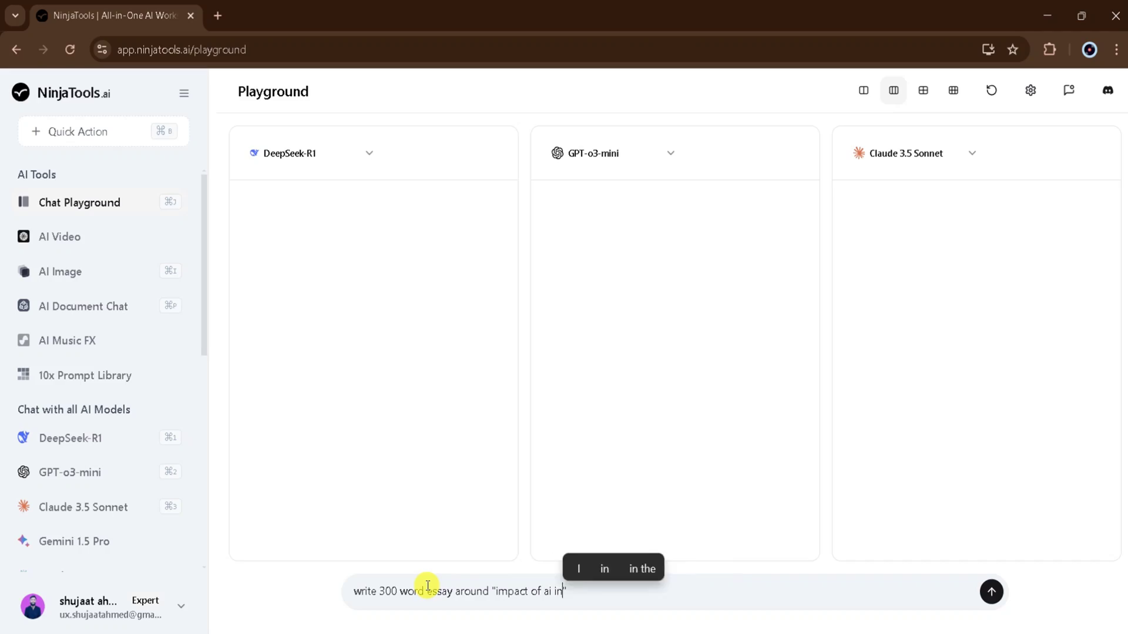
type("demic research")
key("Return")
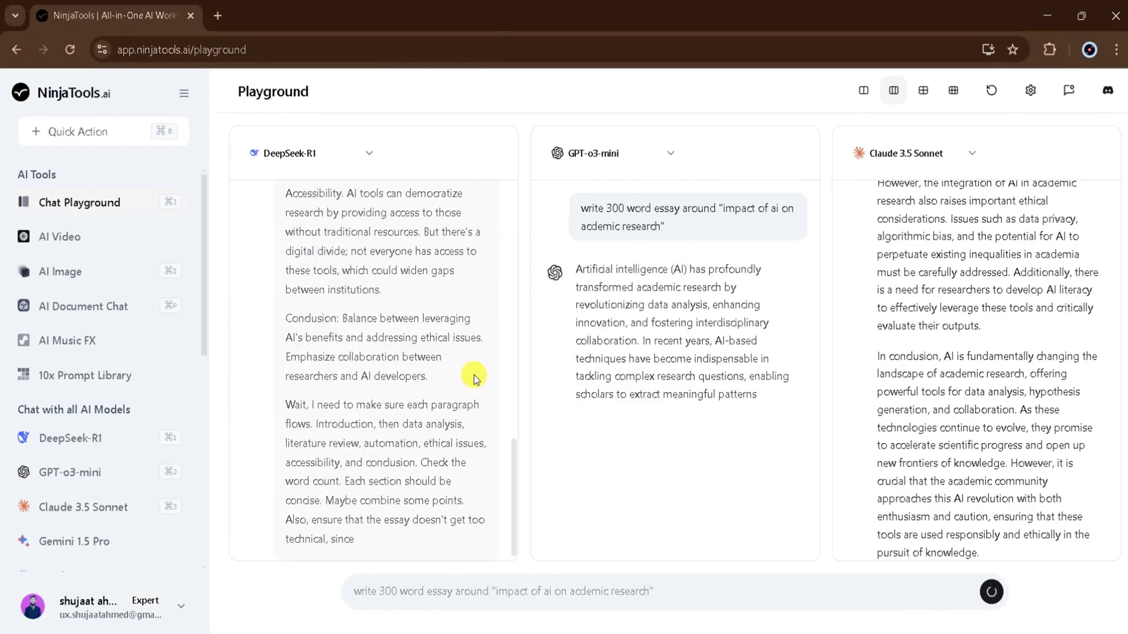
scroll(421, 312, "up", 10)
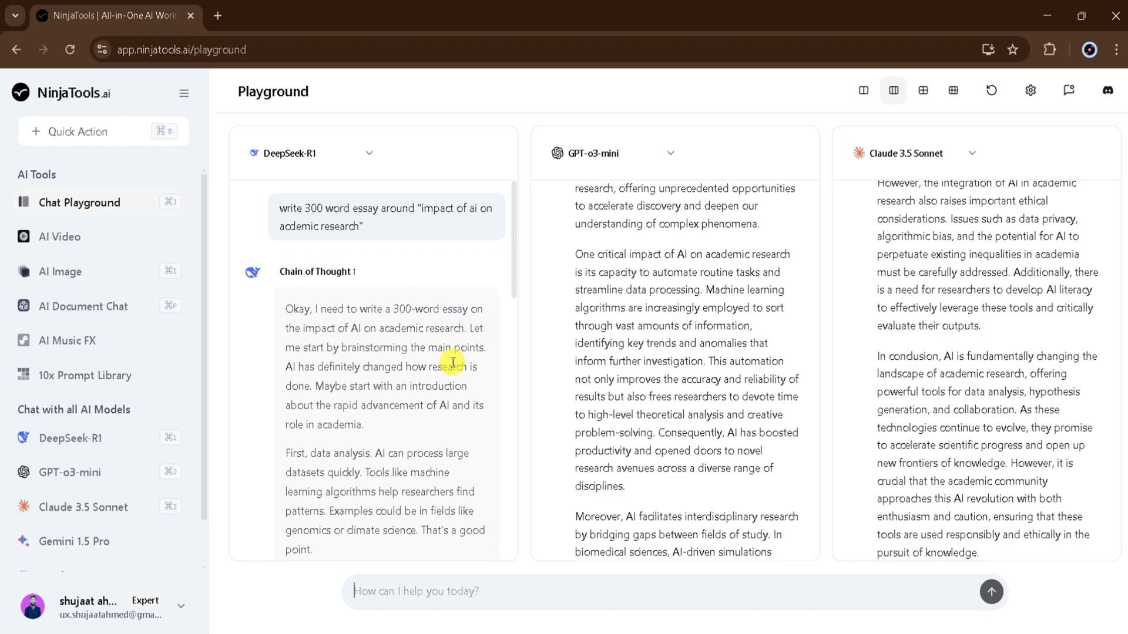
scroll(328, 453, "down", 3)
scroll(328, 453, "down", 3)
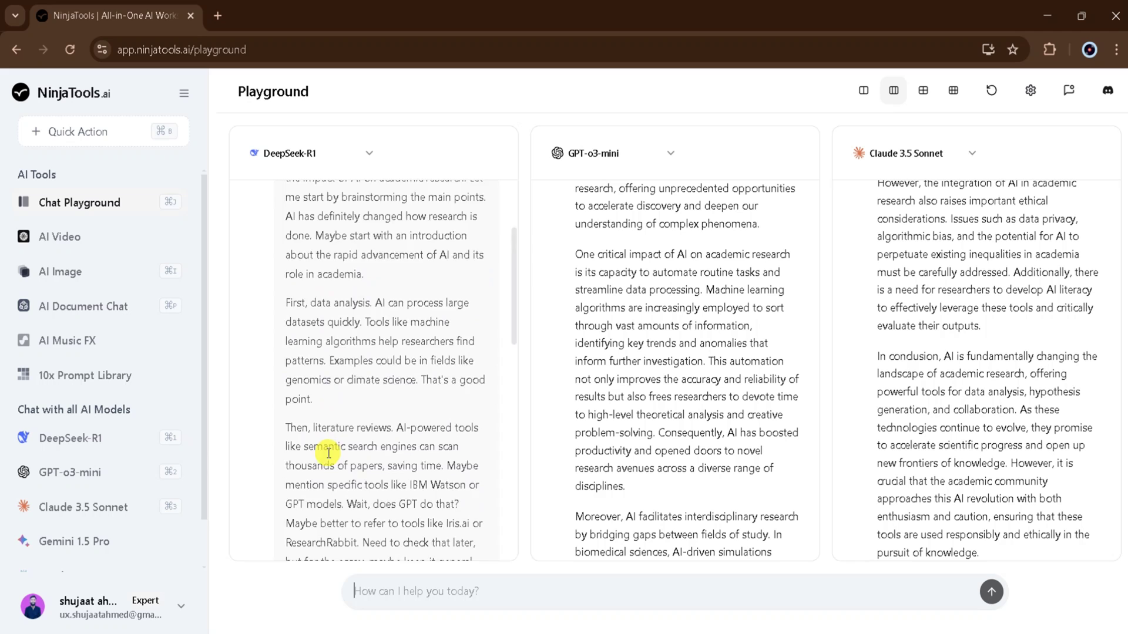
scroll(328, 453, "down", 3)
scroll(328, 453, "down", 3)
scroll(328, 453, "down", 3)
scroll(329, 453, "down", 1)
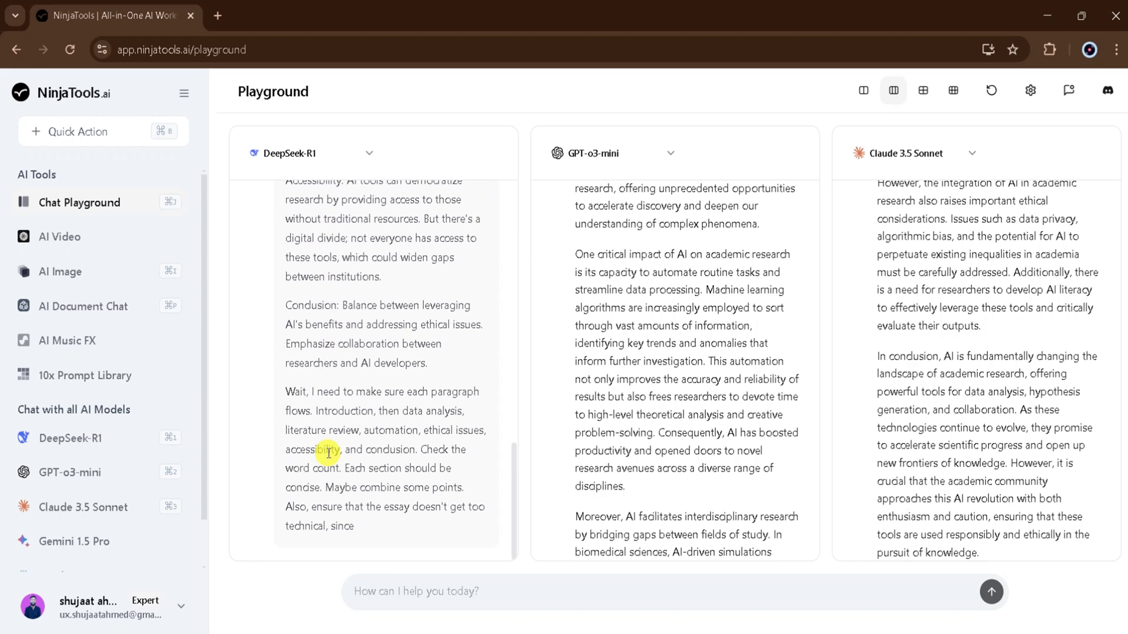
scroll(649, 298, "up", 5)
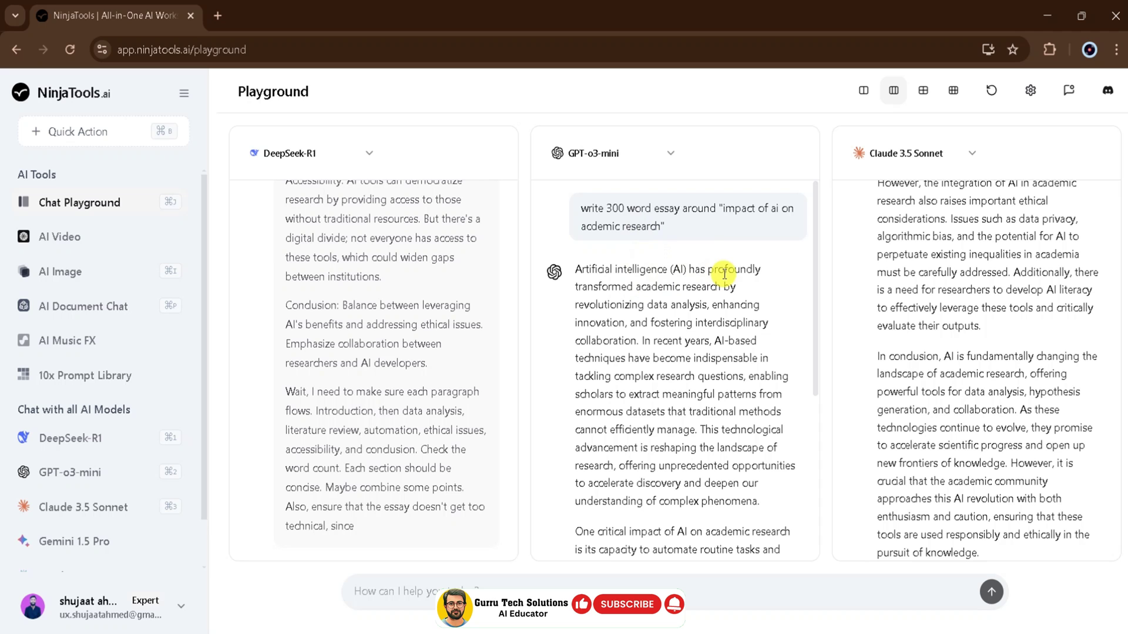
scroll(462, 317, "up", 3)
scroll(462, 317, "up", 3)
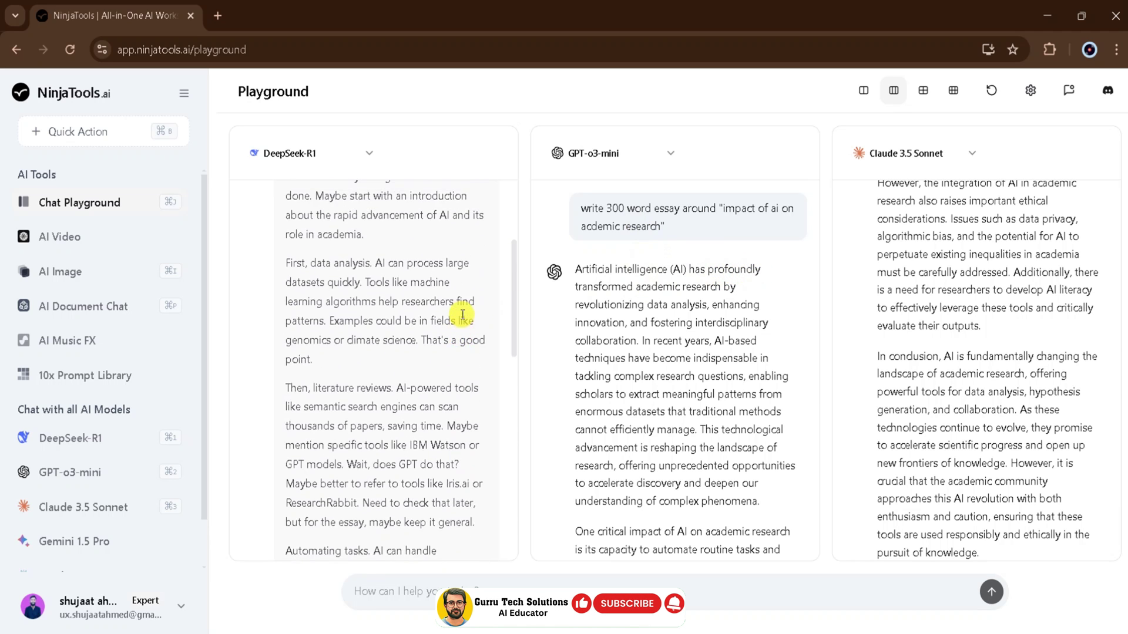
scroll(462, 317, "up", 3)
scroll(462, 317, "up", 2)
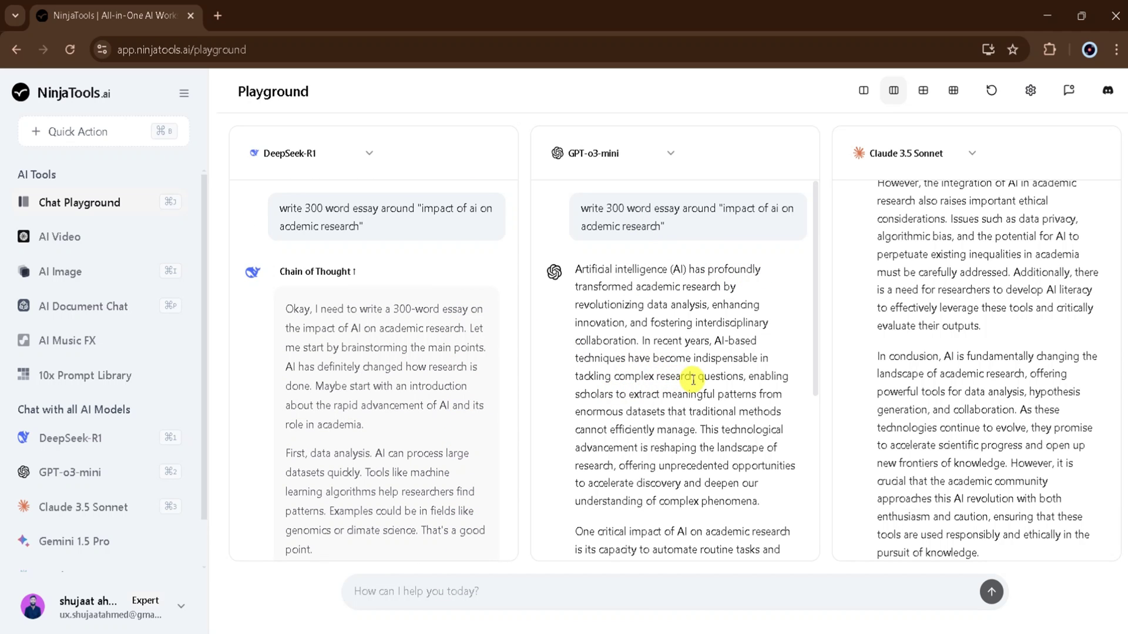
scroll(908, 349, "up", 8)
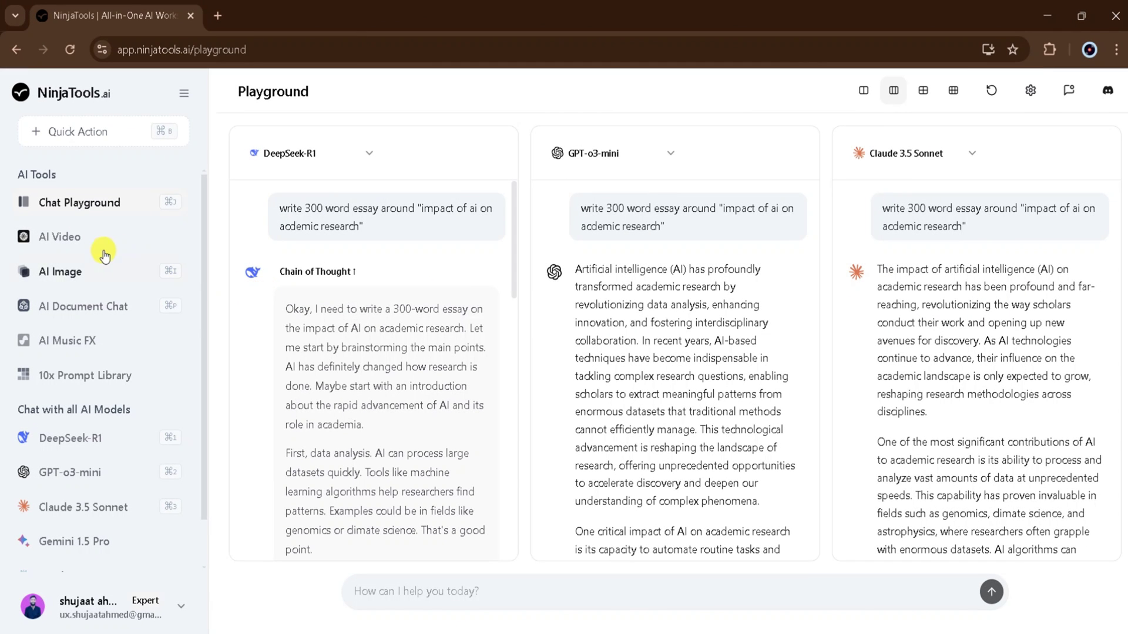
left_click(69, 241)
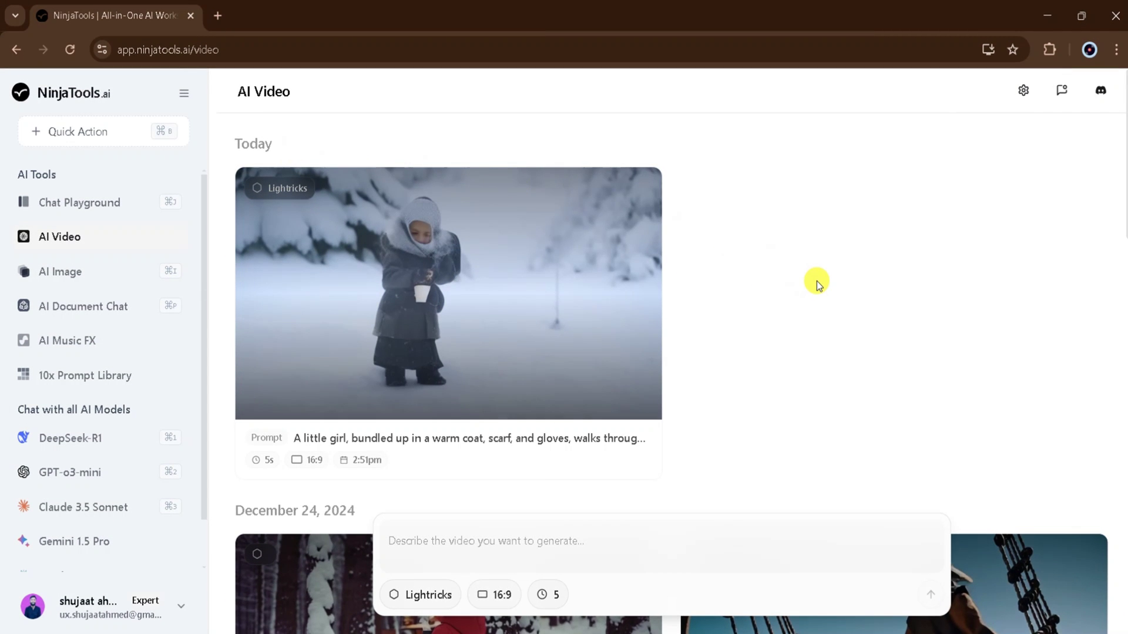
scroll(816, 280, "down", 3)
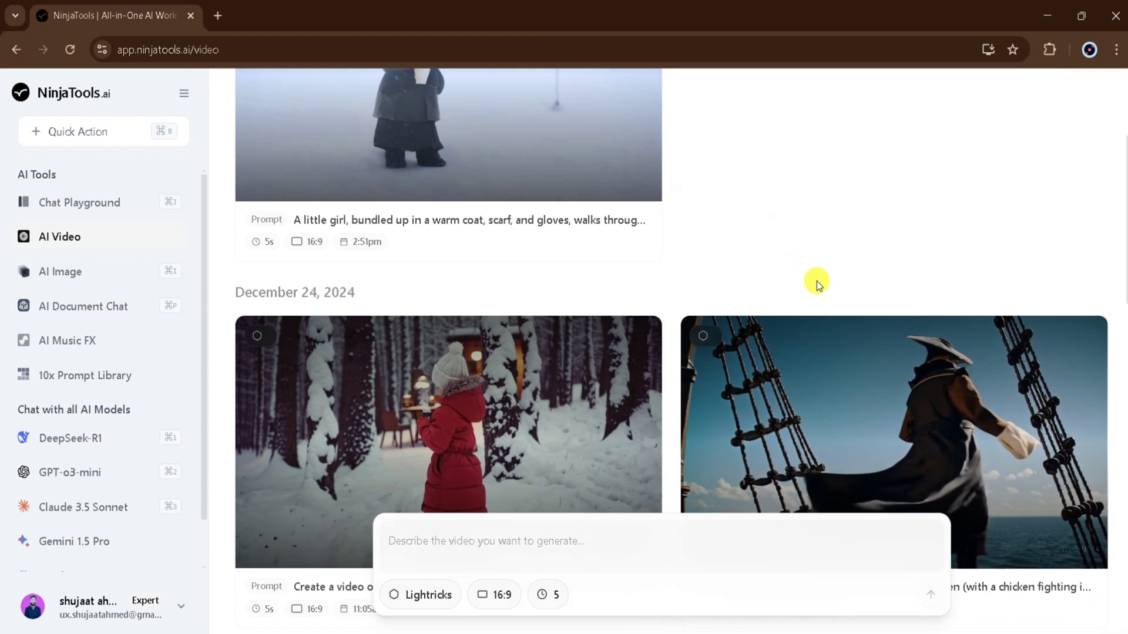
Step: Review the video aspect ratio, duration and model choices before describing the village-walk video
left_click(490, 595)
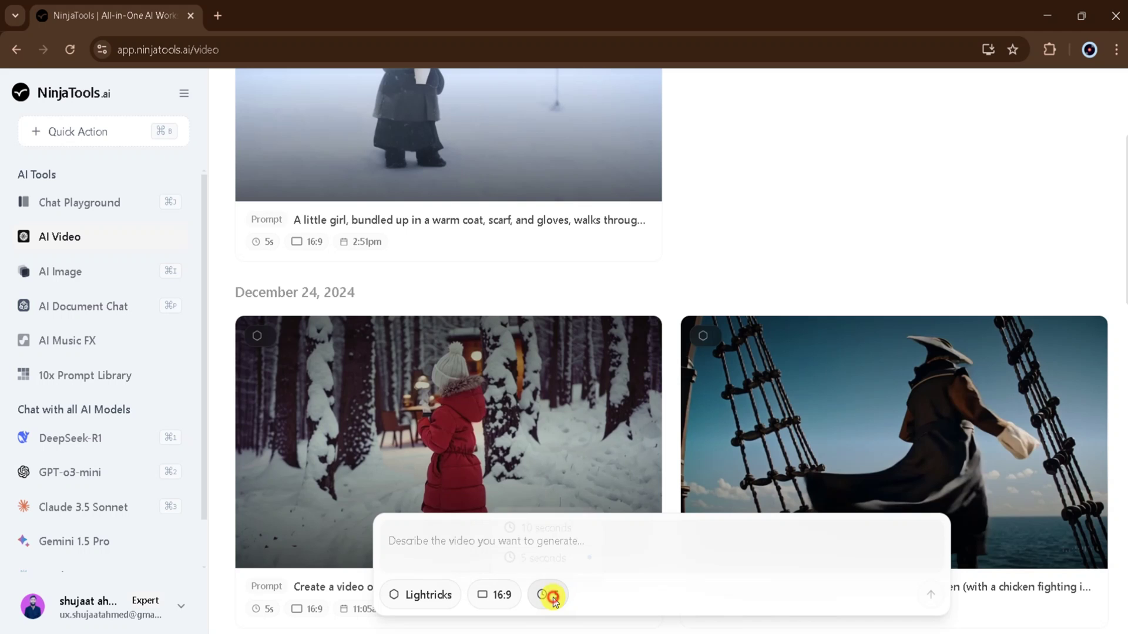
left_click(555, 595)
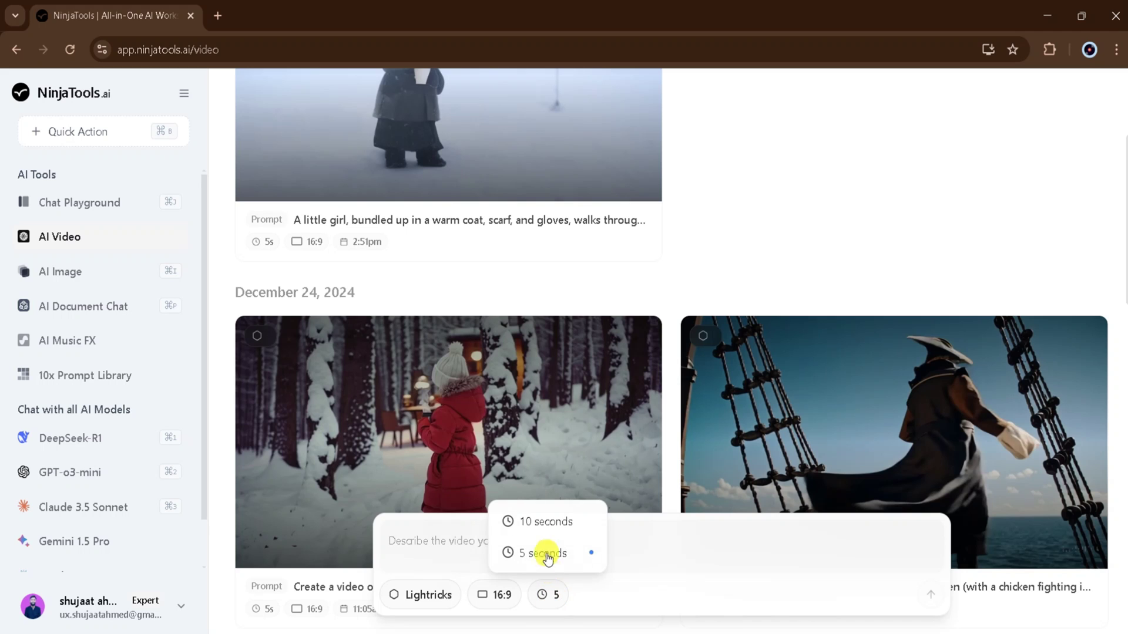
left_click(429, 596)
left_click(430, 540)
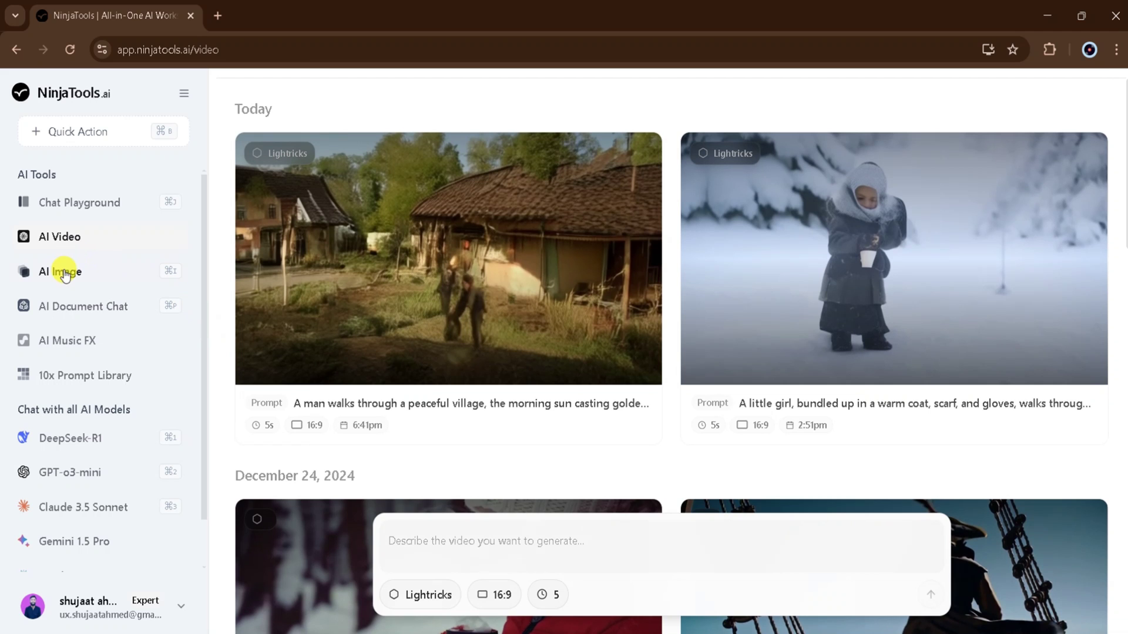
Step: On AI Image, check the image ratio and format options, keeping PNG
left_click(80, 275)
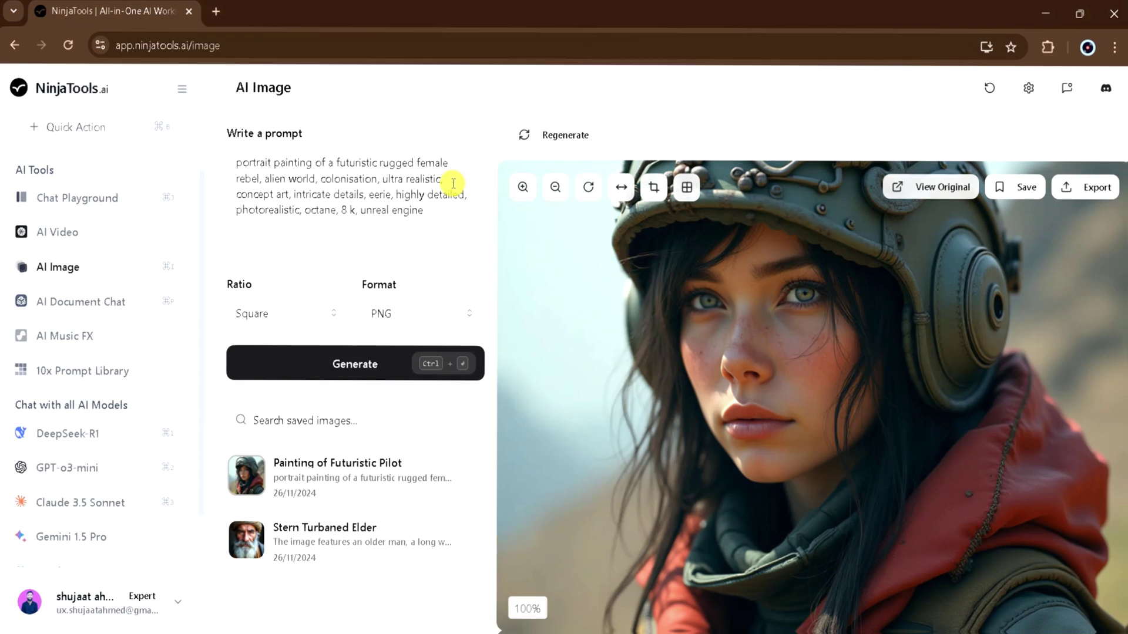
scroll(735, 339, "down", 5)
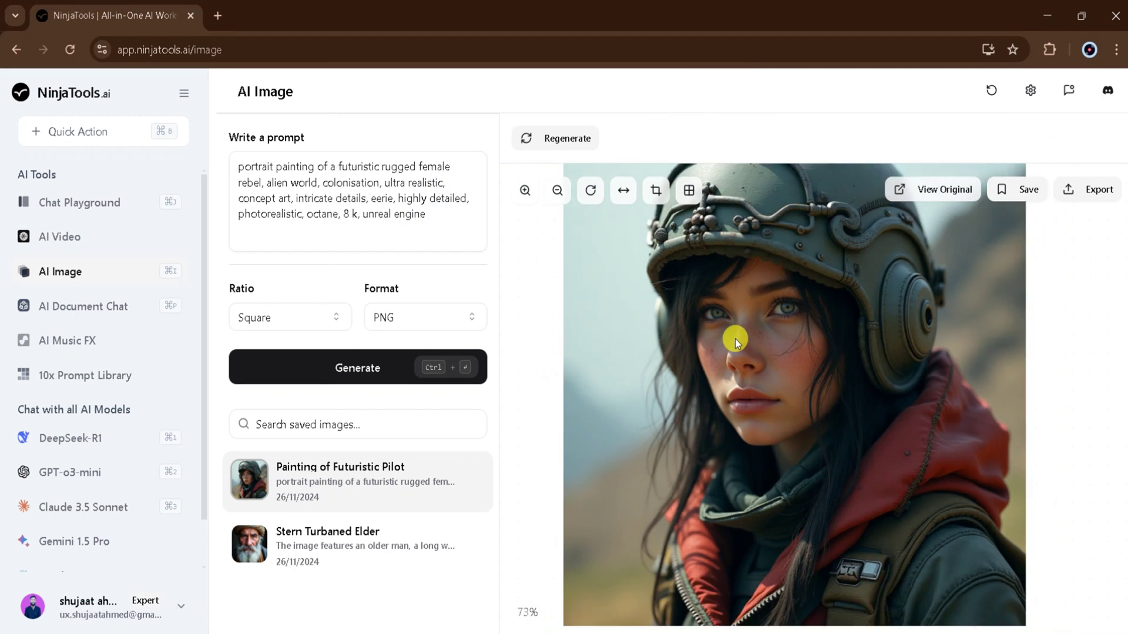
scroll(735, 339, "up", 3)
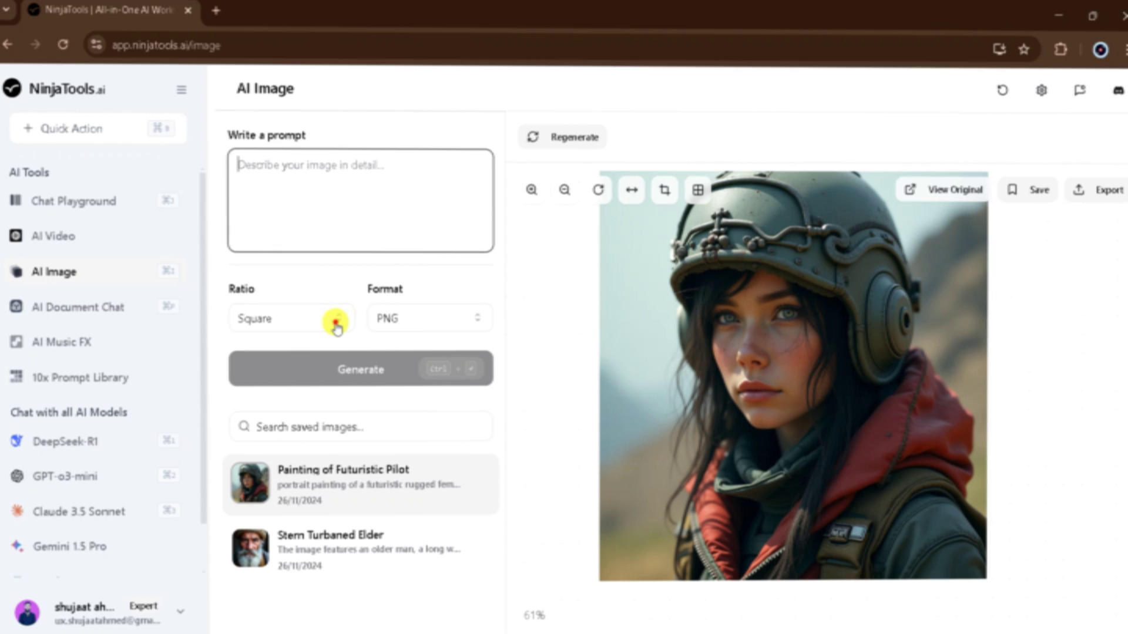
left_click(331, 317)
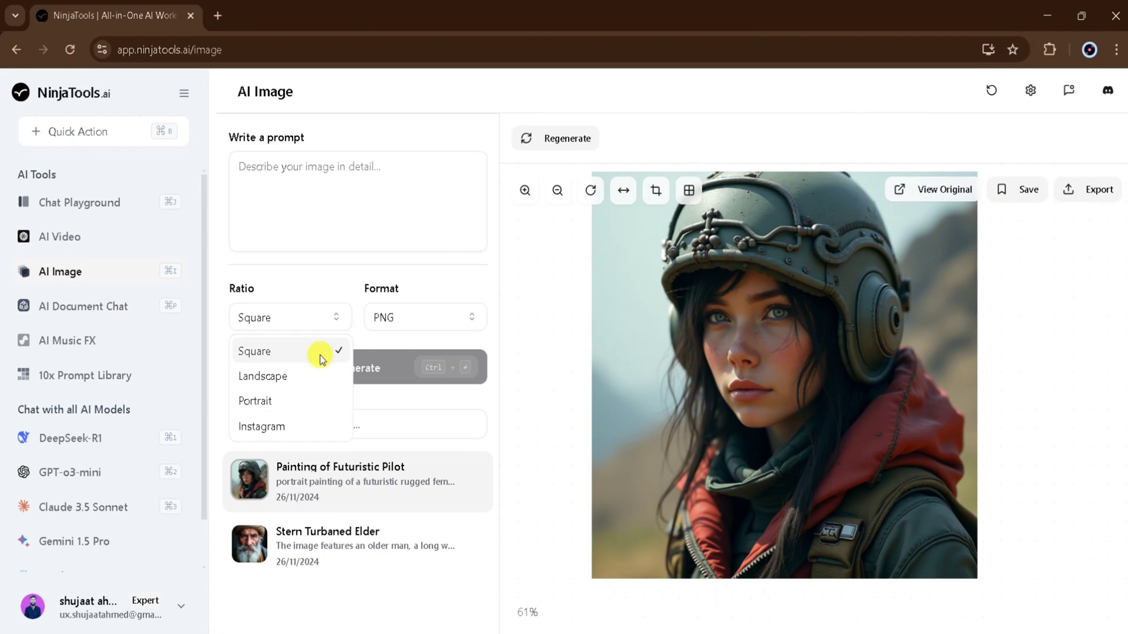
left_click(424, 320)
left_click(450, 318)
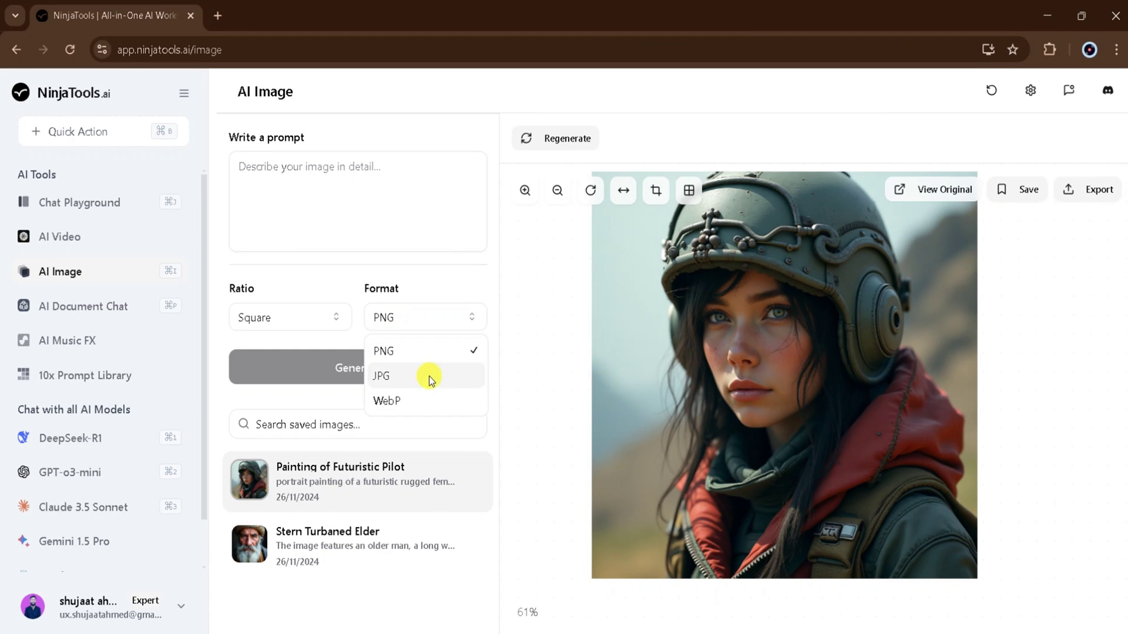
left_click(346, 334)
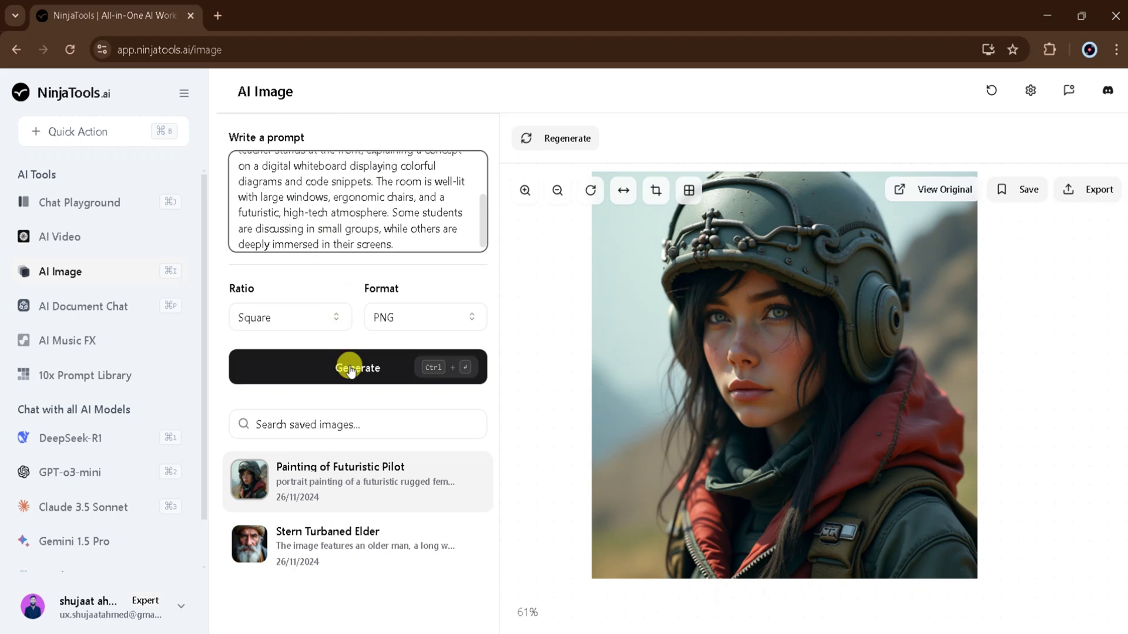
Step: Generate the futuristic classroom image, export it as generated-image.png and open it in Photos
left_click(351, 370)
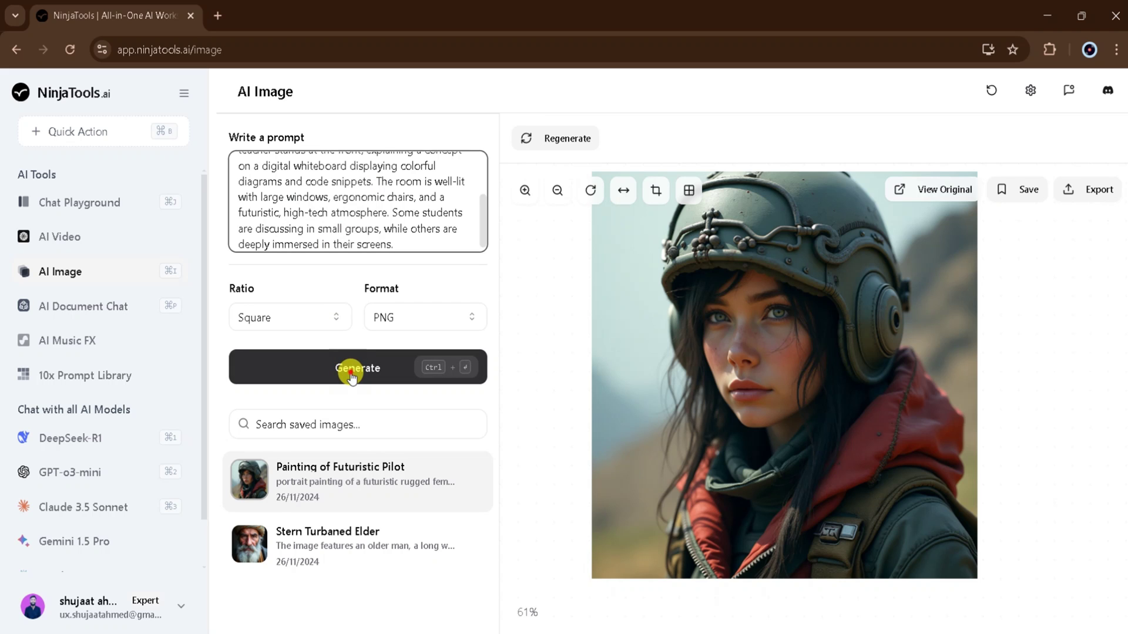
left_click(352, 373)
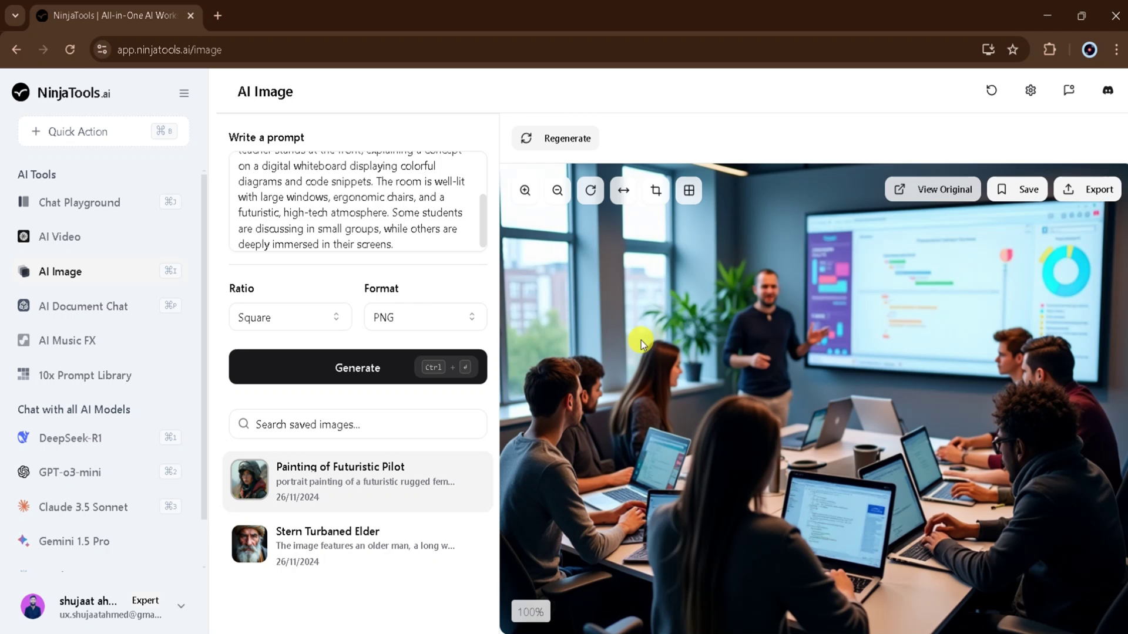
scroll(763, 341, "down", 5)
scroll(765, 340, "up", 3)
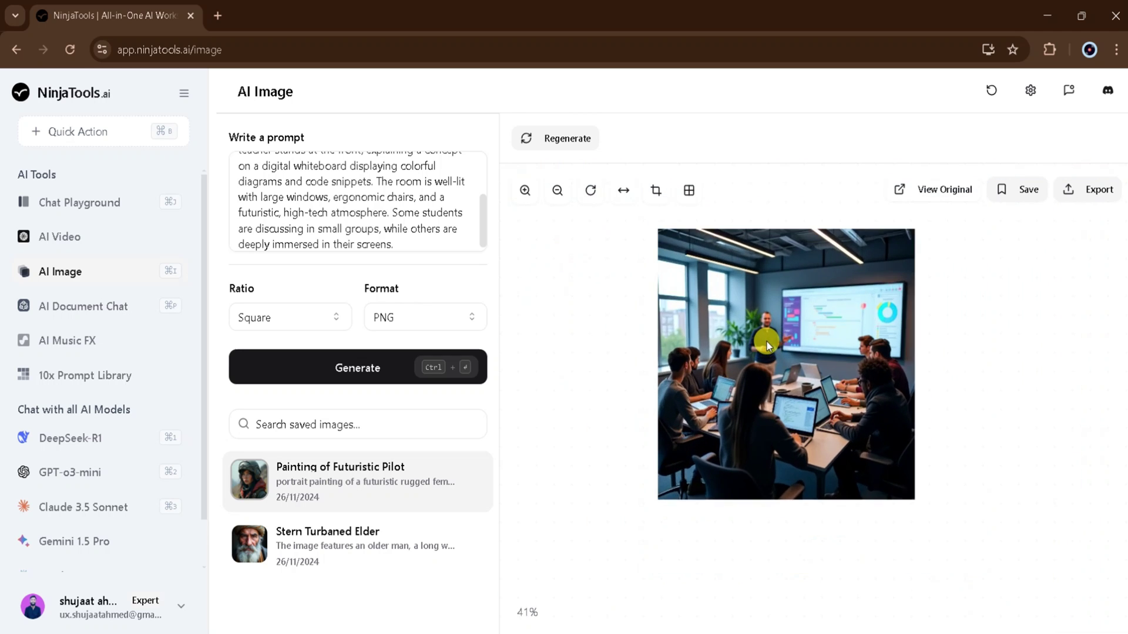
left_click(1087, 189)
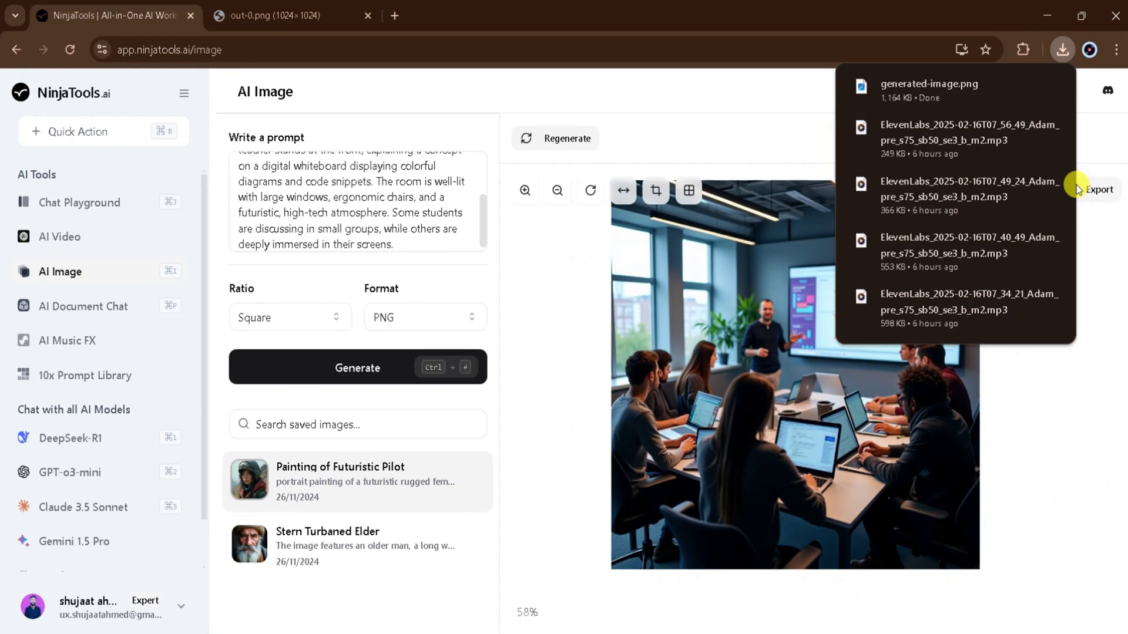
mouse_move(935, 88)
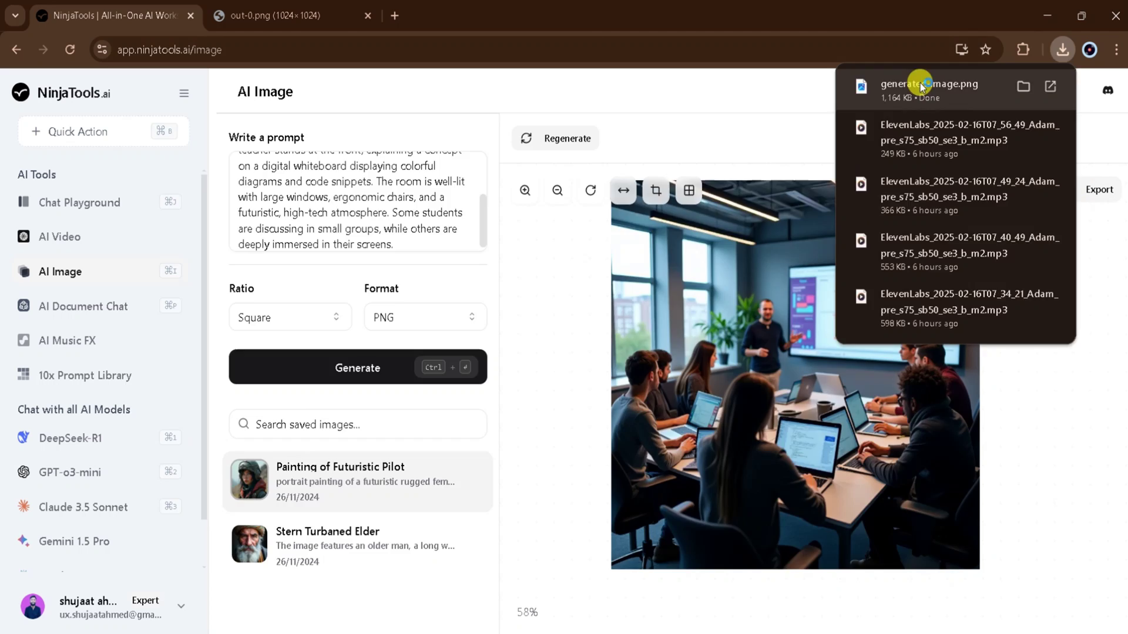
left_click(920, 84)
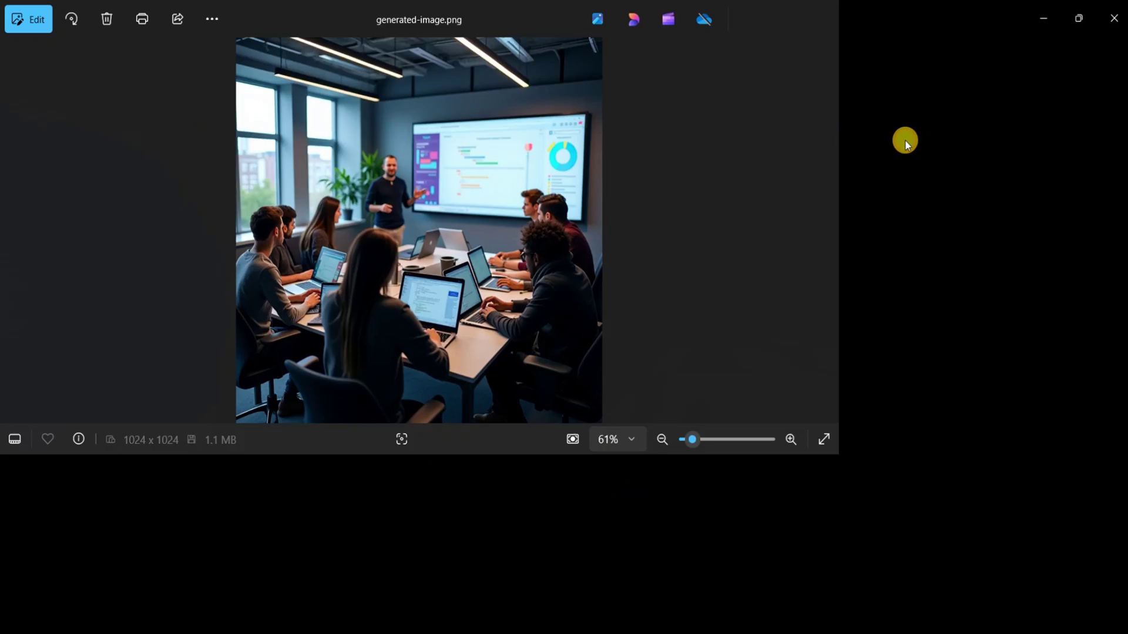
scroll(581, 332, "up", 3)
scroll(581, 332, "up", 3)
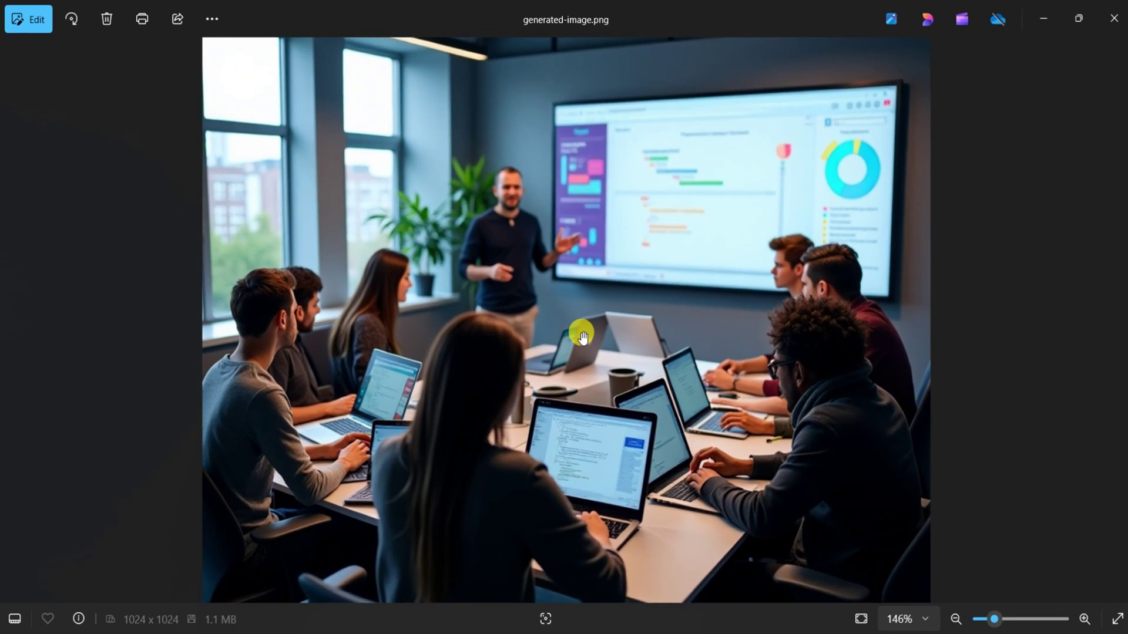
scroll(580, 335, "up", 2)
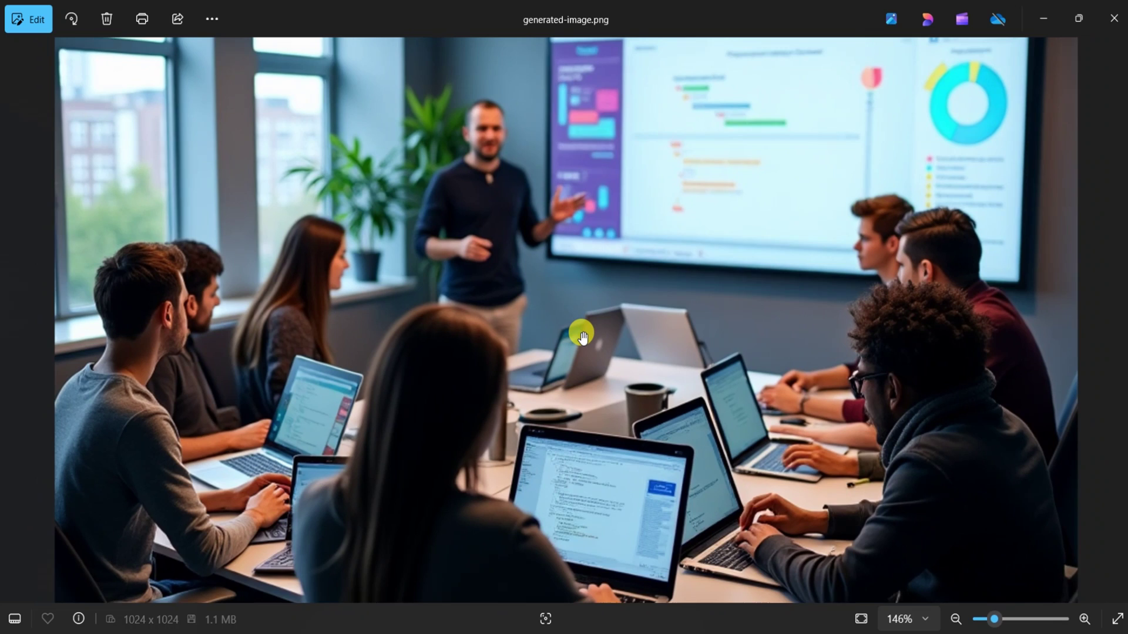
scroll(581, 335, "down", 2)
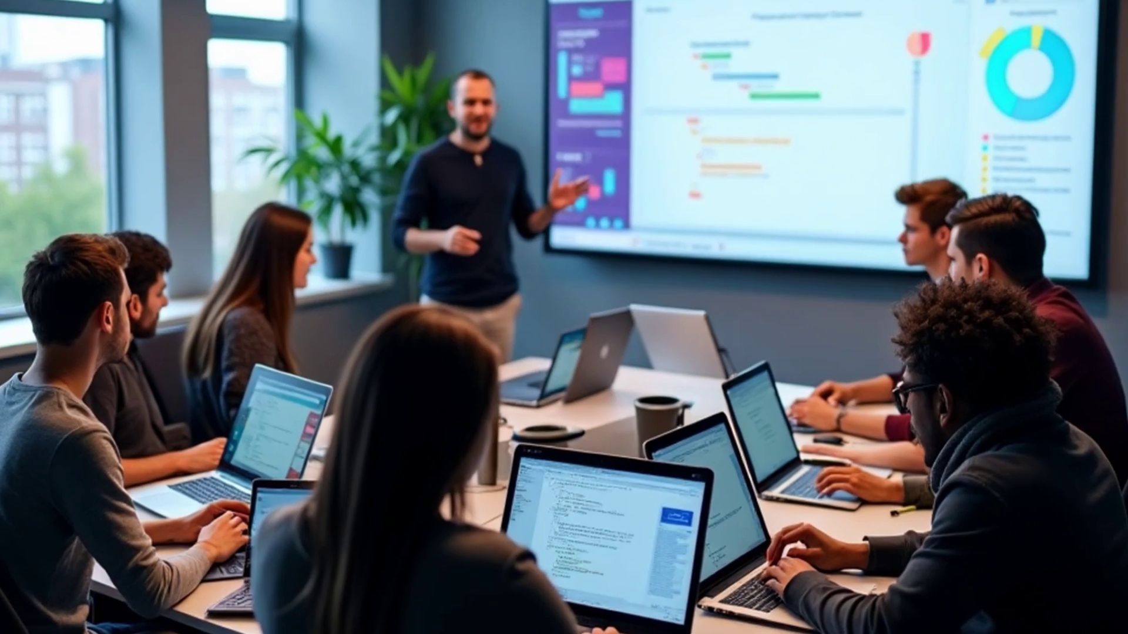
Step: Close the Photos viewer of the classroom image and return to the browser
left_click(1113, 18)
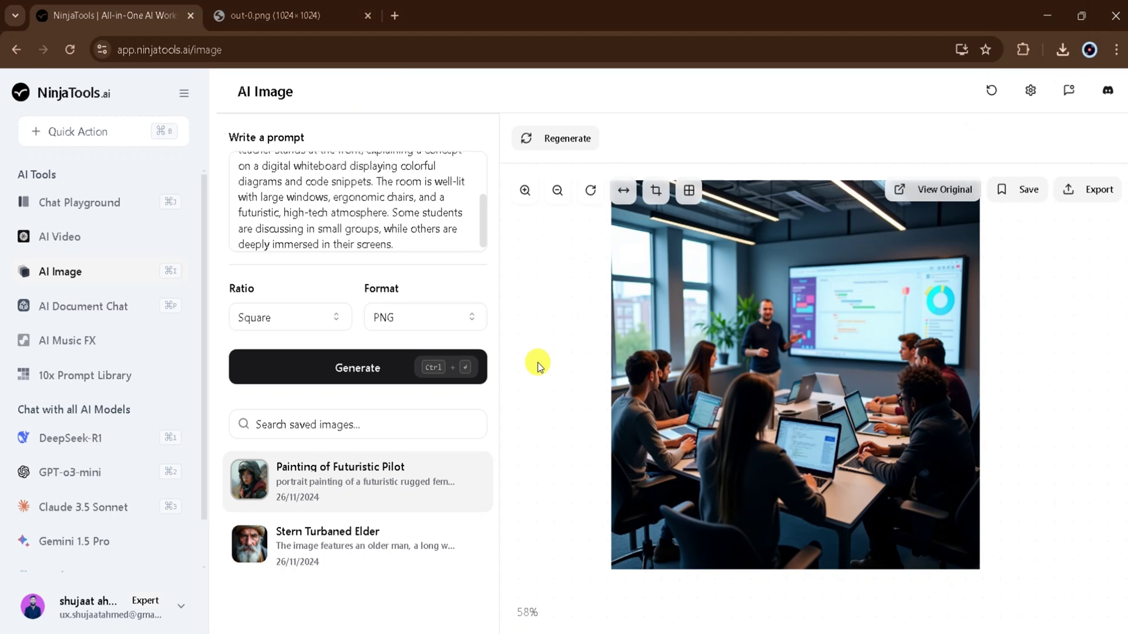
Step: Upload the 'AI in Economy' PDF from Downloads into Document Chat
left_click(92, 310)
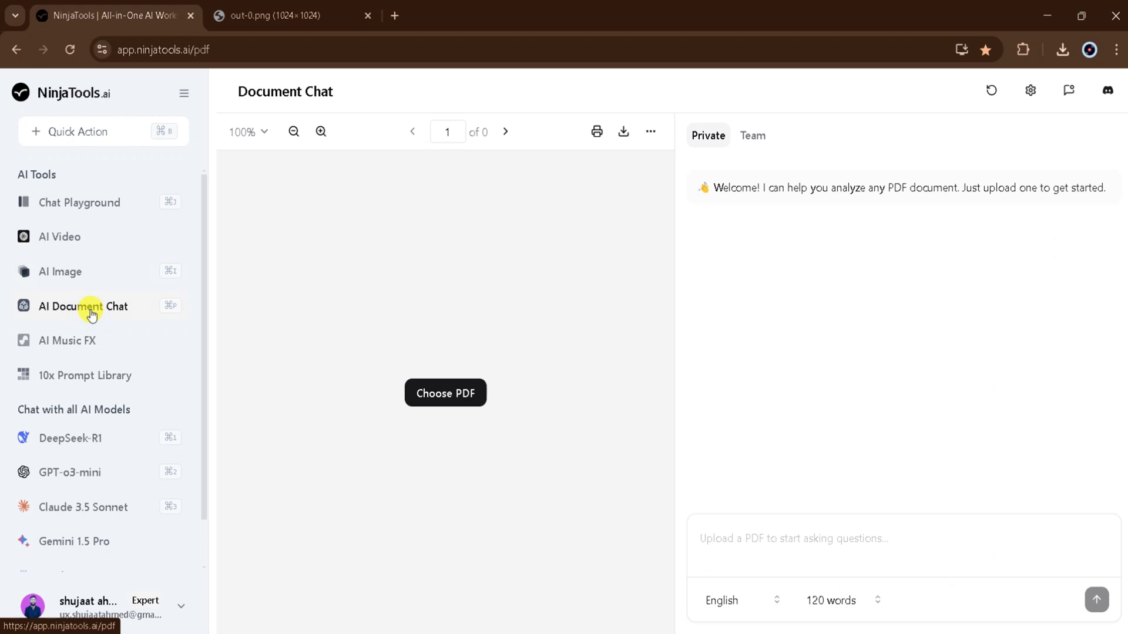
left_click(448, 395)
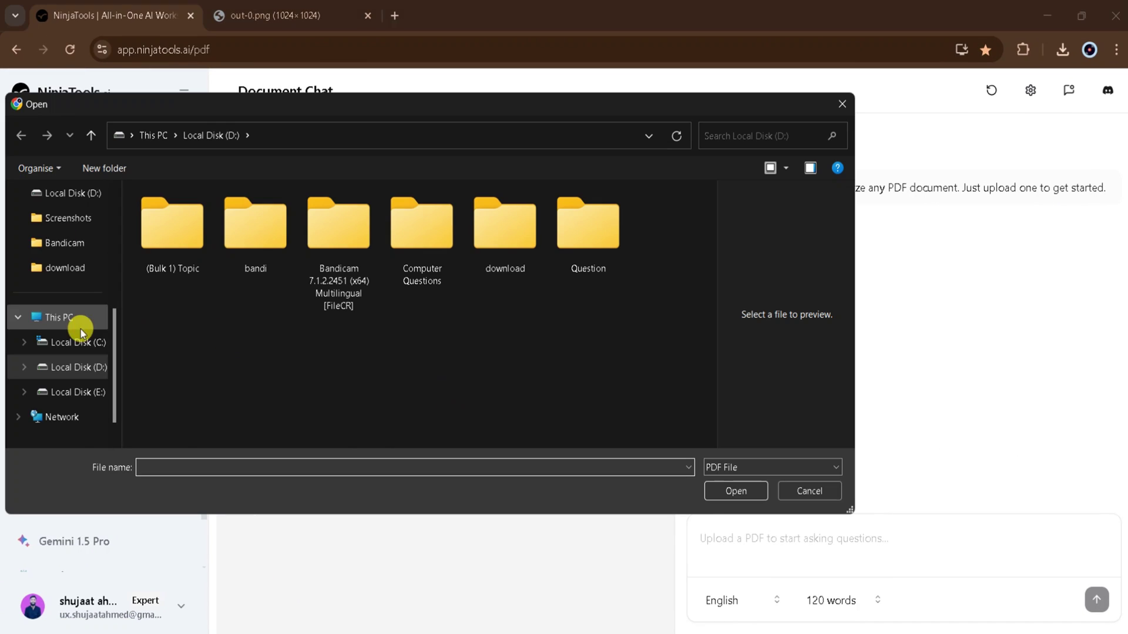
scroll(79, 322, "up", 2)
left_click(67, 297)
scroll(442, 352, "down", 5)
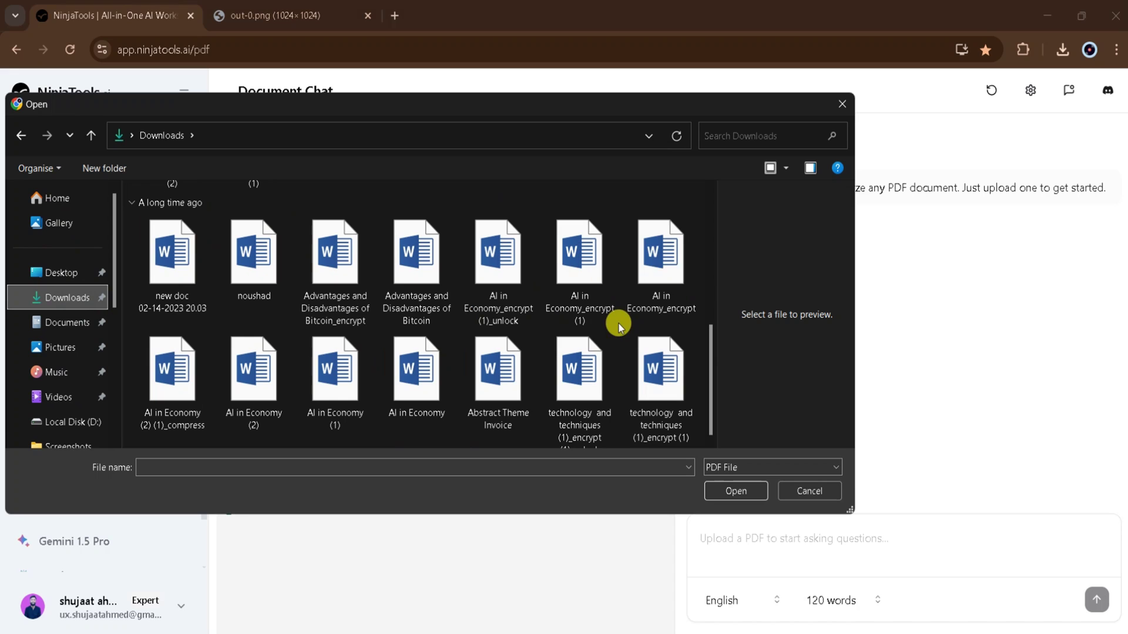
left_click(427, 391)
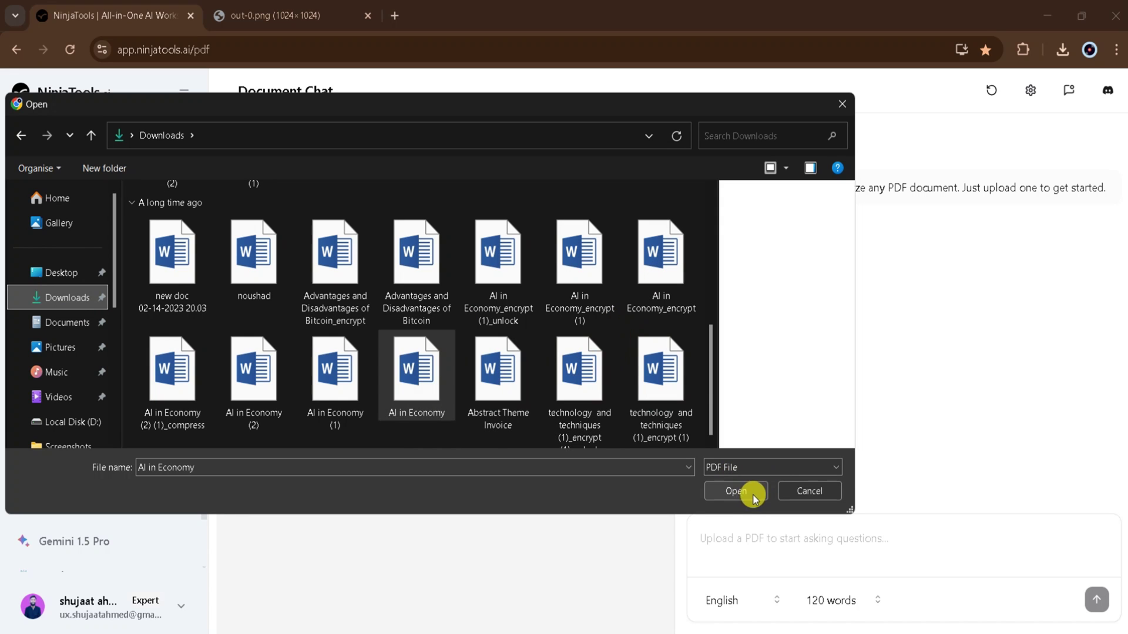
left_click(736, 491)
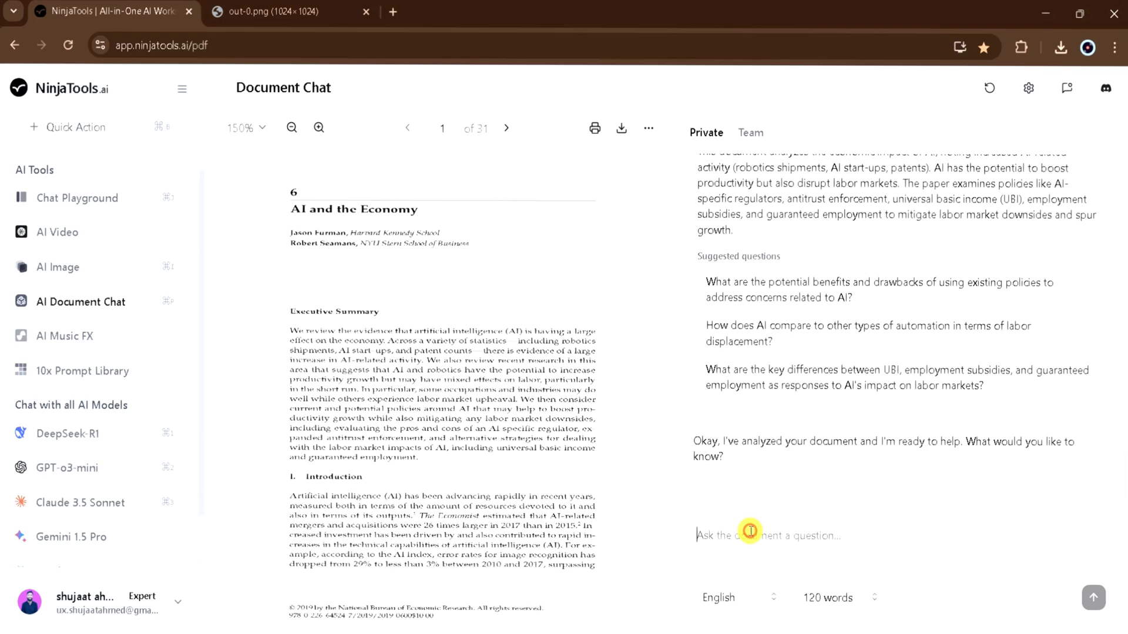
Step: Ask Document Chat 'i need summary', keeping English and 120 words, and send it
left_click(754, 538)
type("i need ")
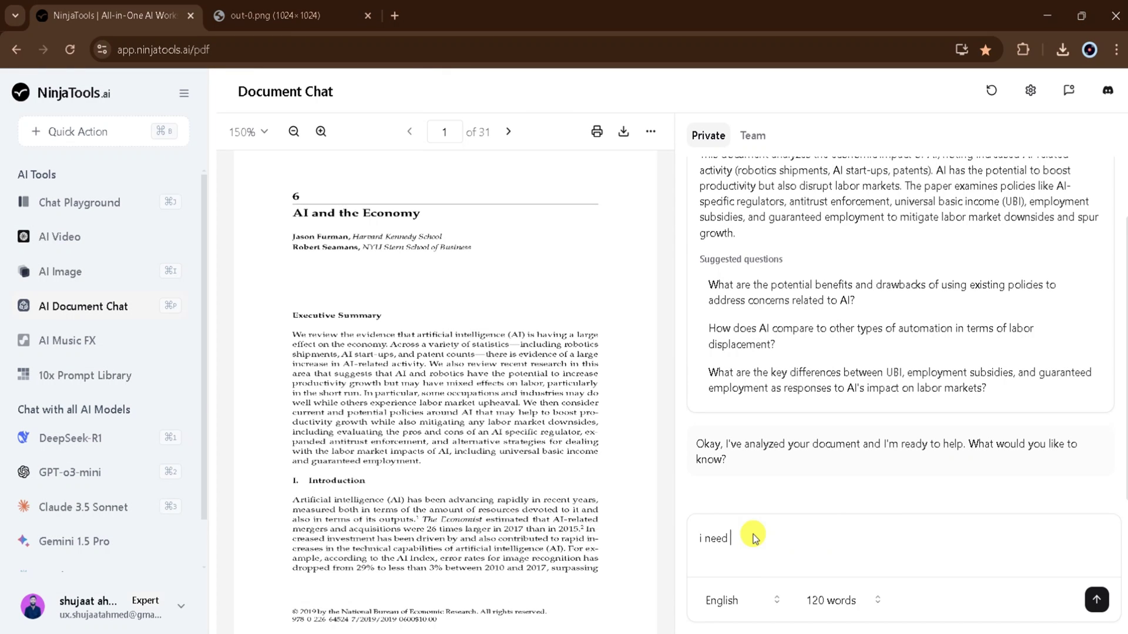
type("summary")
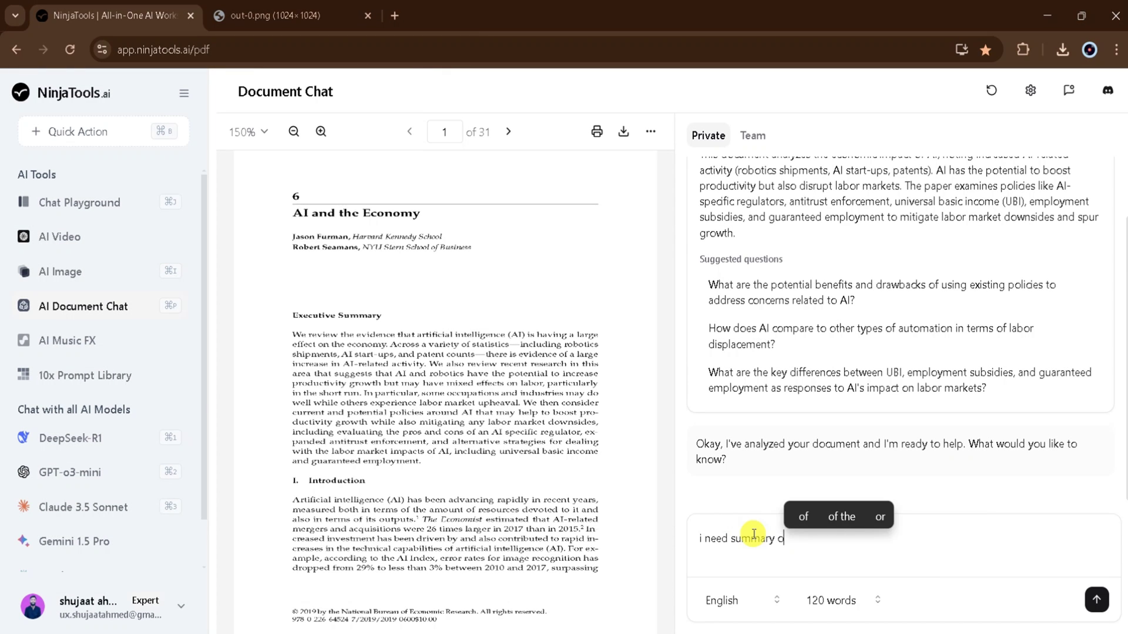
left_click(776, 602)
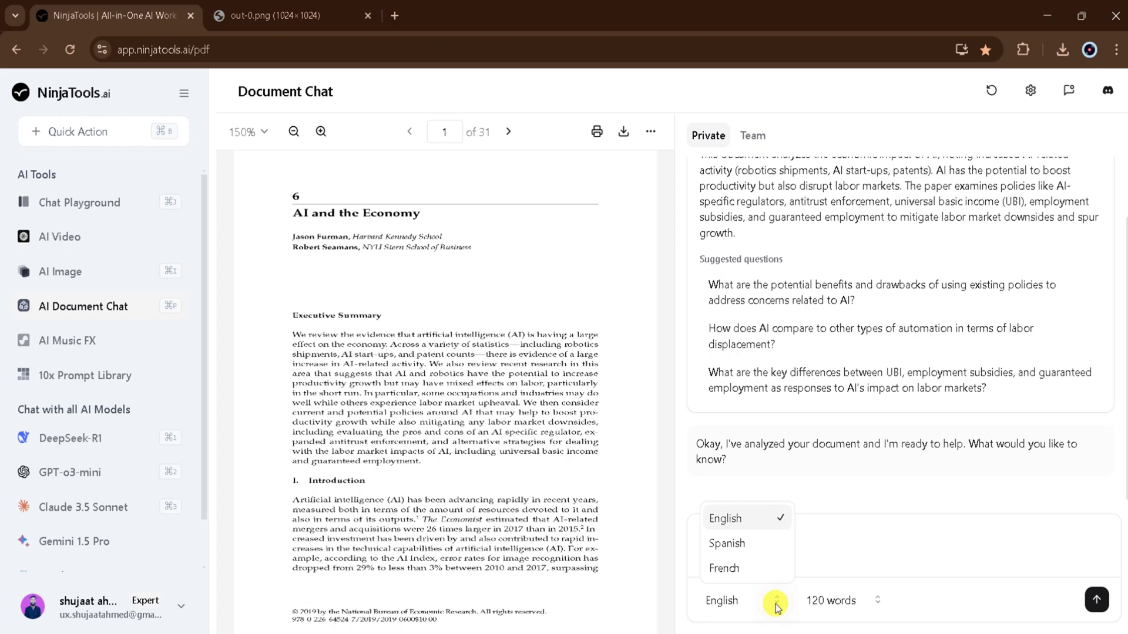
key("Escape")
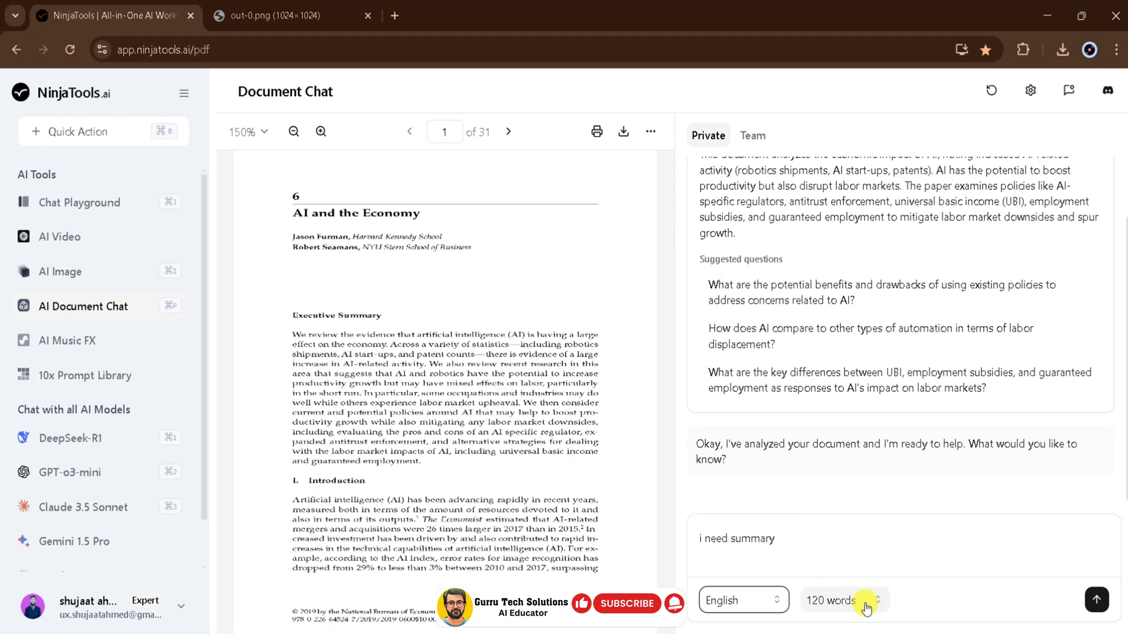
left_click(866, 605)
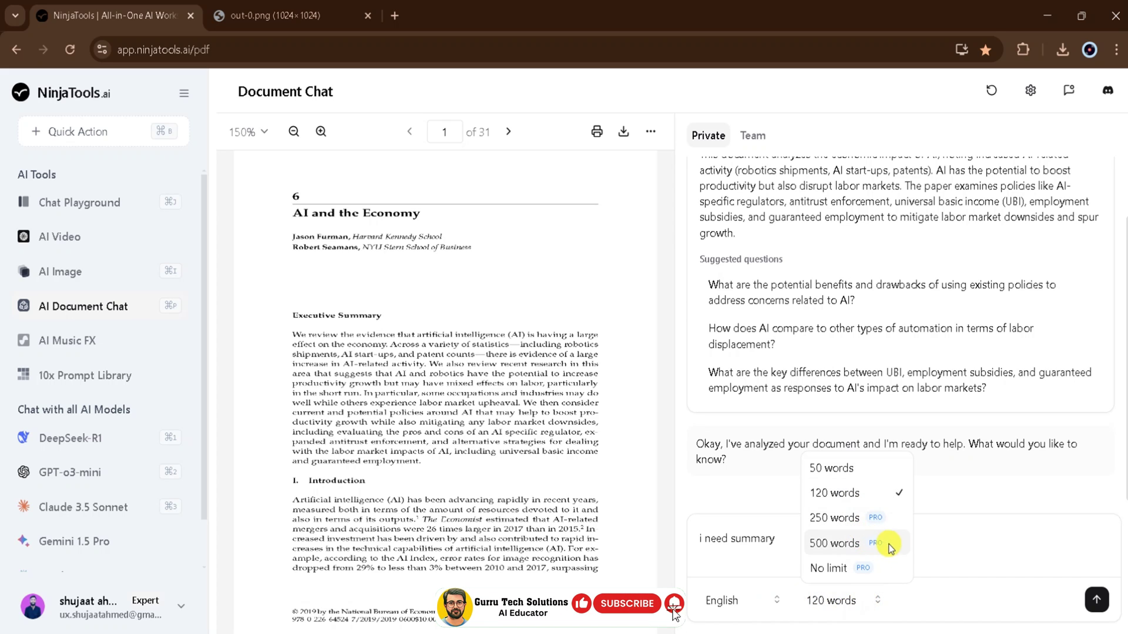
left_click(935, 541)
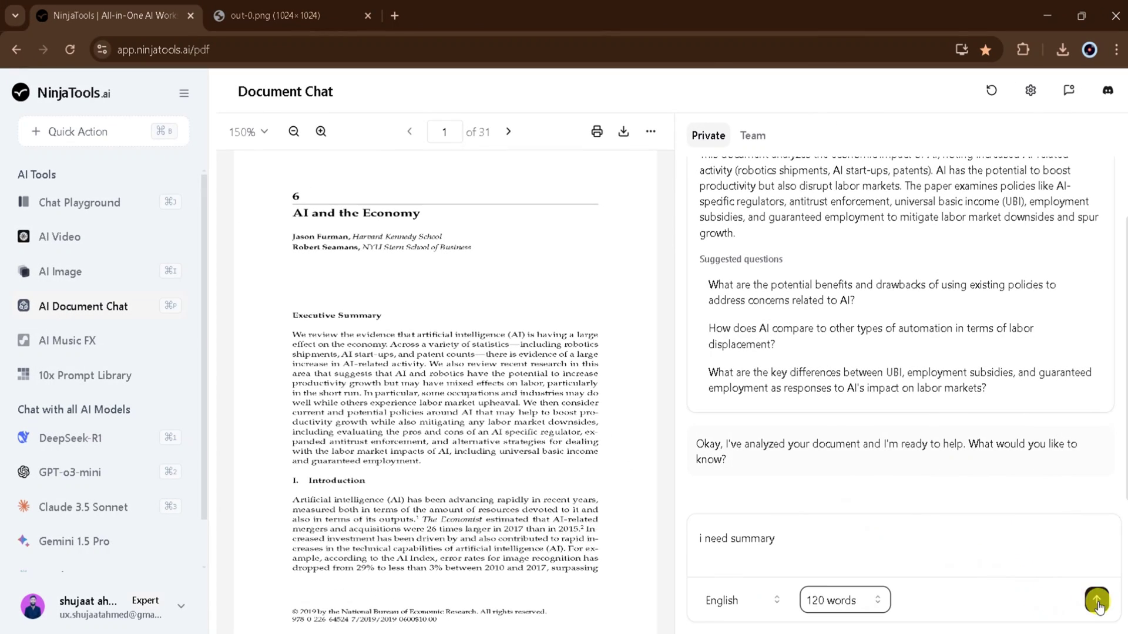
left_click(1099, 603)
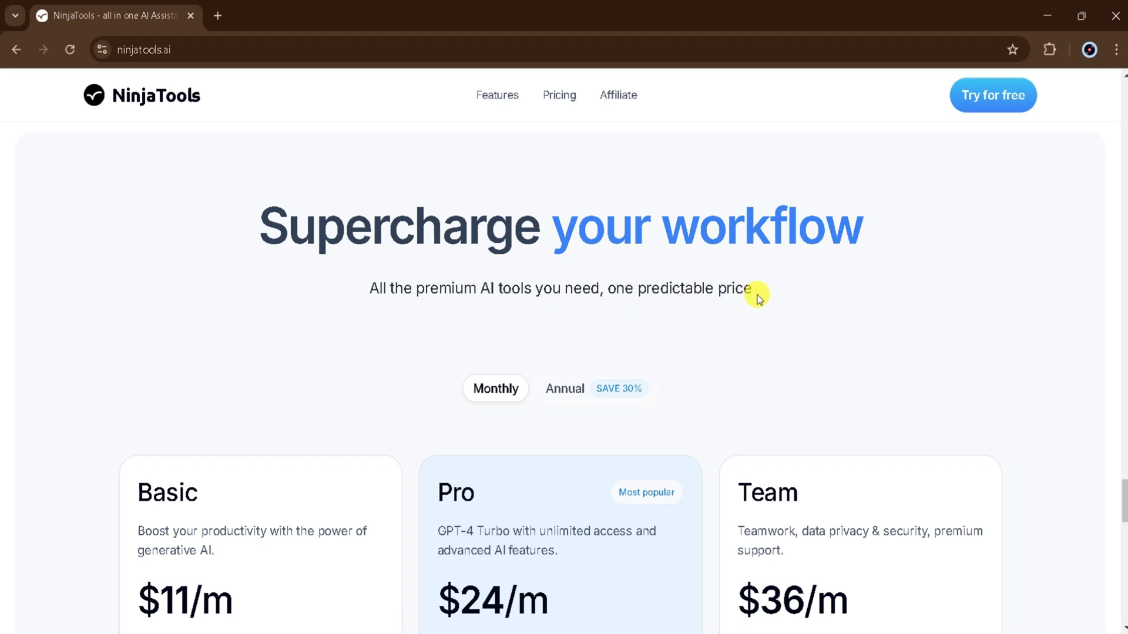
scroll(757, 299, "down", 3)
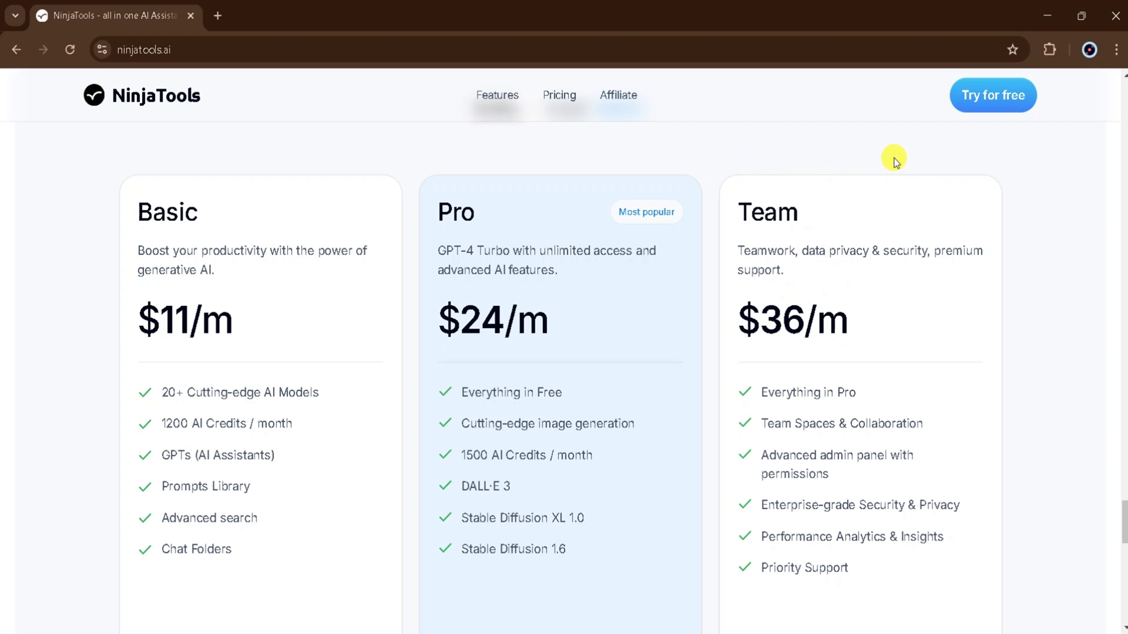
scroll(877, 164, "up", 5)
scroll(877, 164, "down", 10)
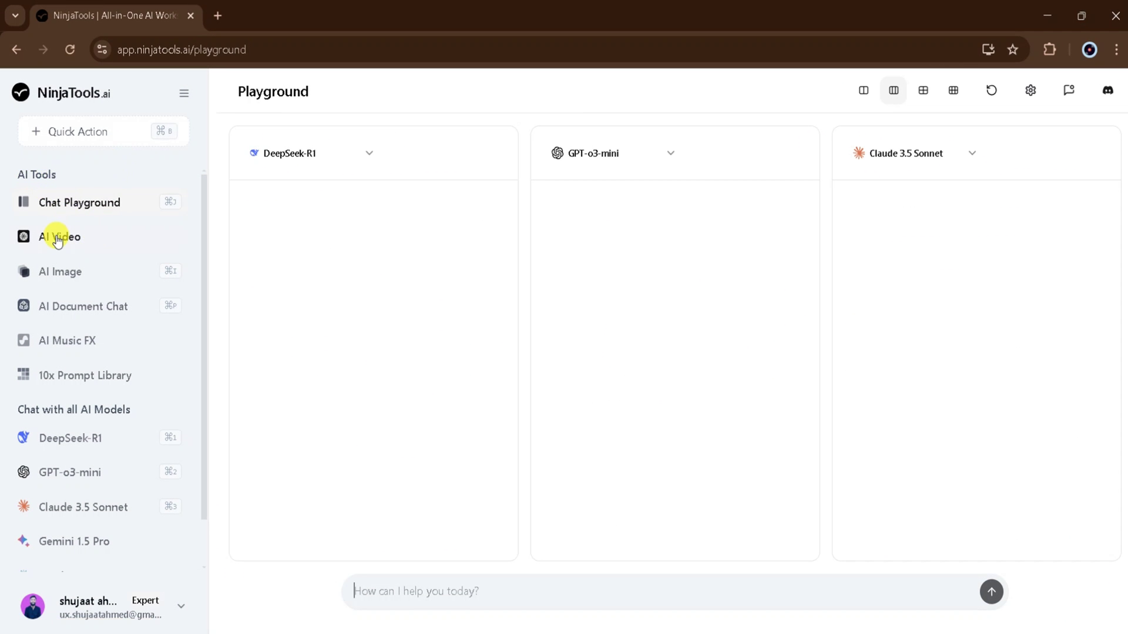
scroll(58, 240, "down", 1)
scroll(54, 234, "up", 1)
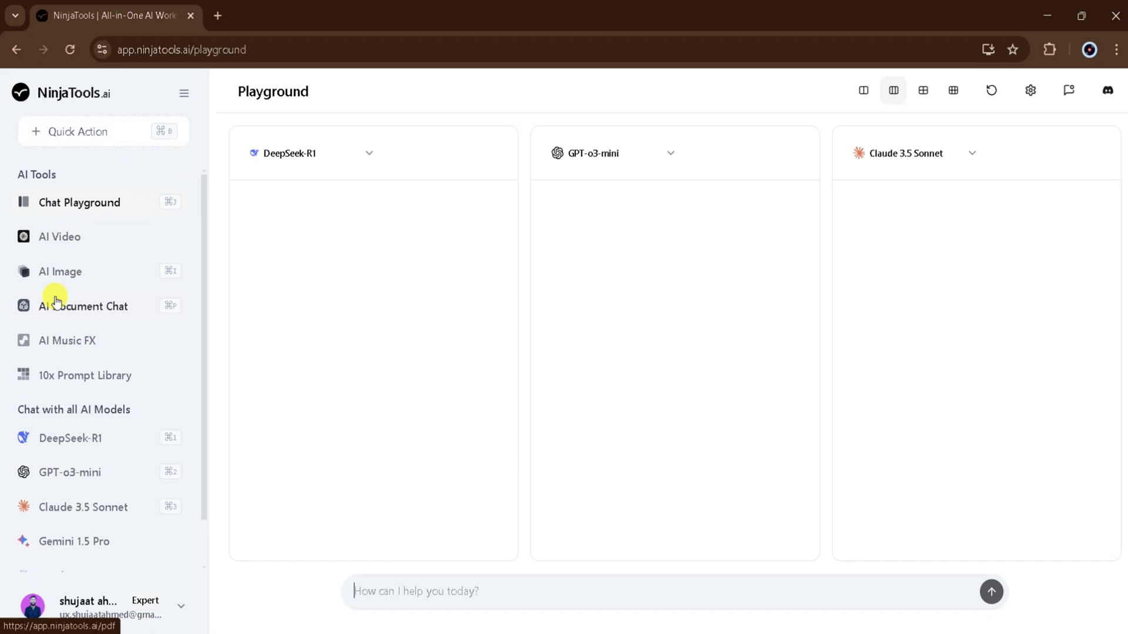
scroll(56, 302, "down", 1)
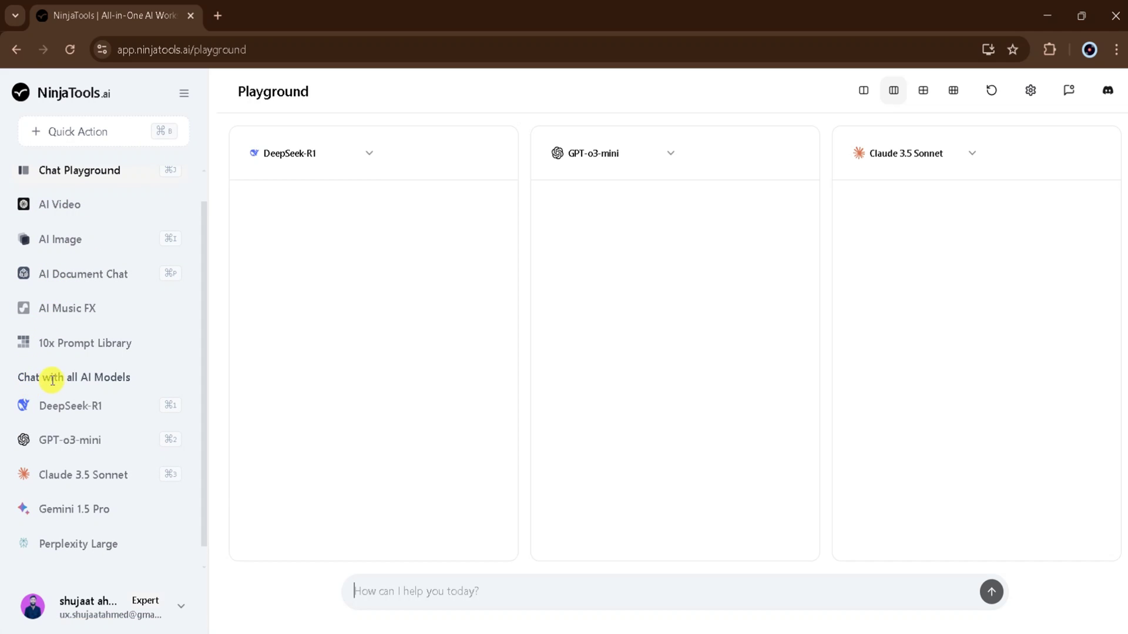